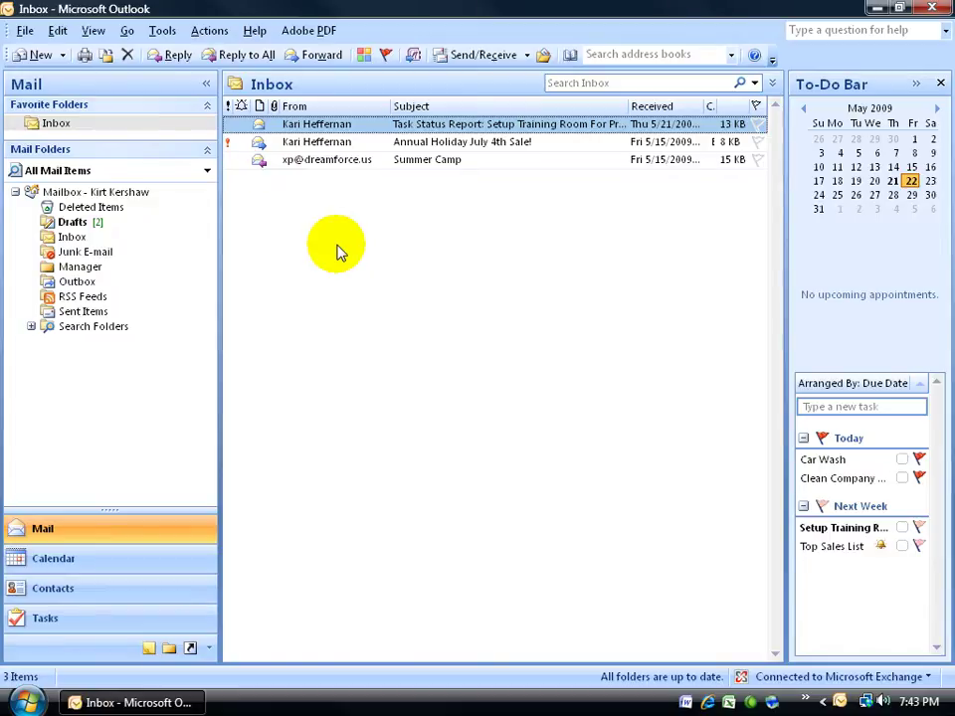
# Step: Create a new e-mail rule from the blank template "Check messages when they arrive" and proceed to its conditions
pyautogui.click(163, 30)
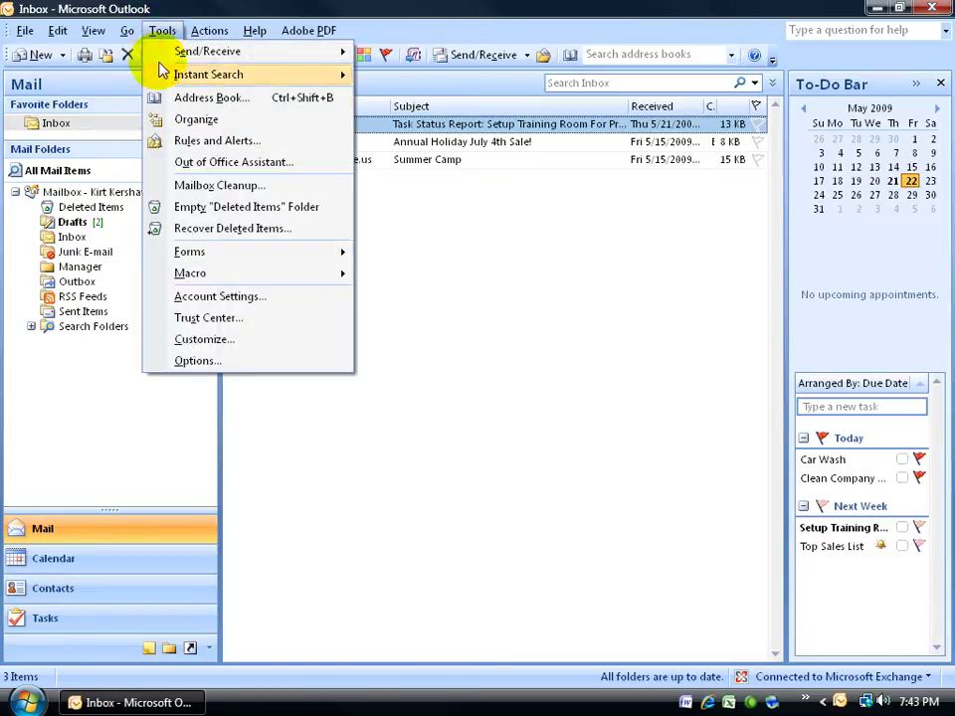
pyautogui.click(164, 140)
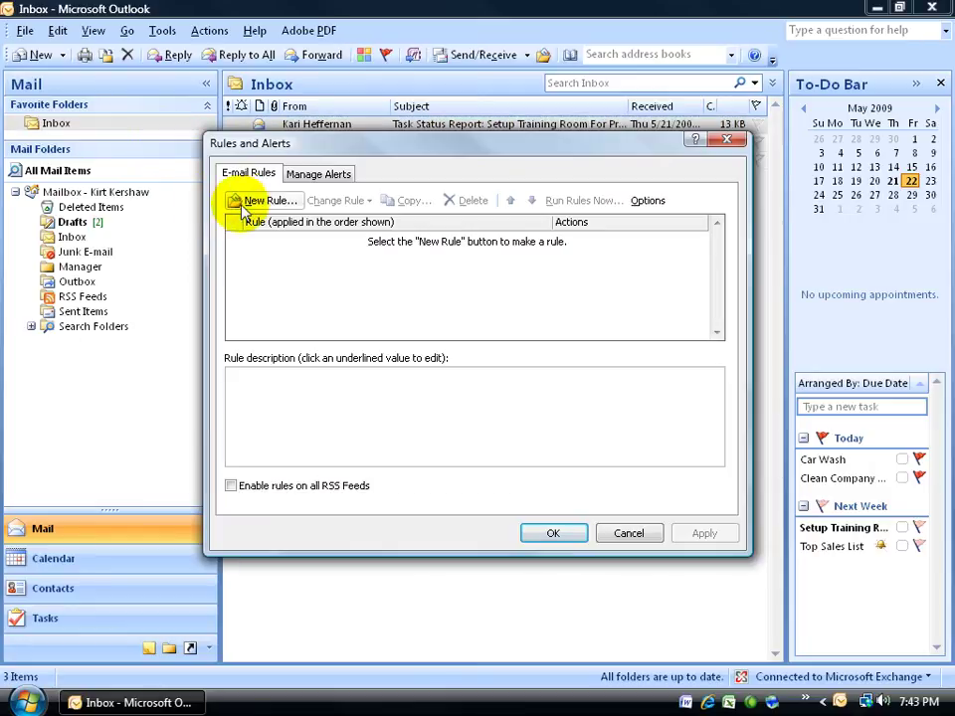
pyautogui.click(255, 202)
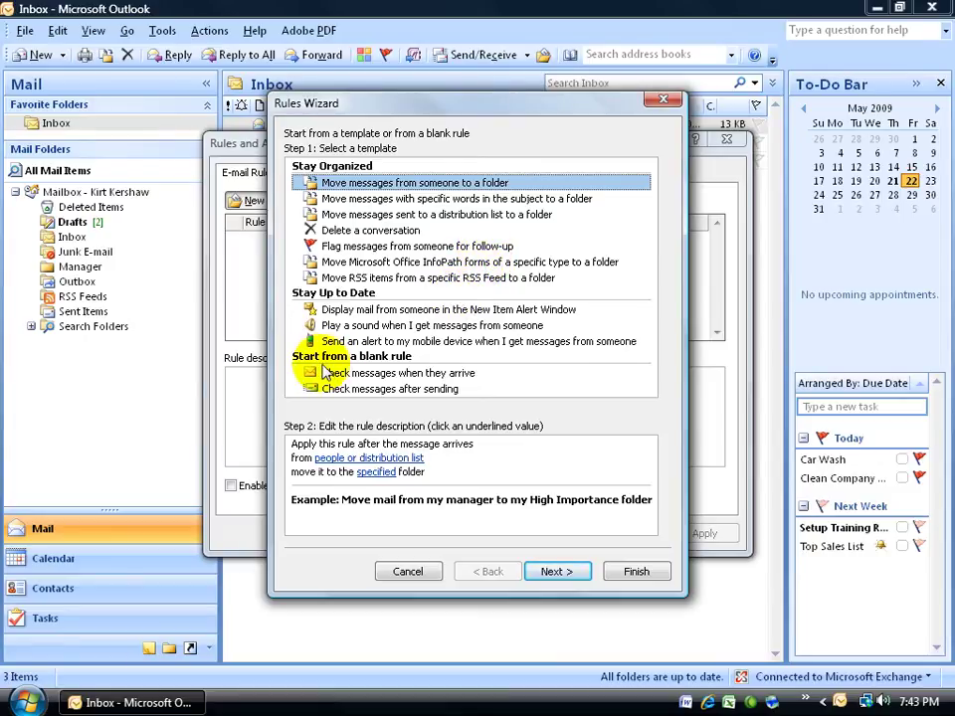
pyautogui.click(427, 373)
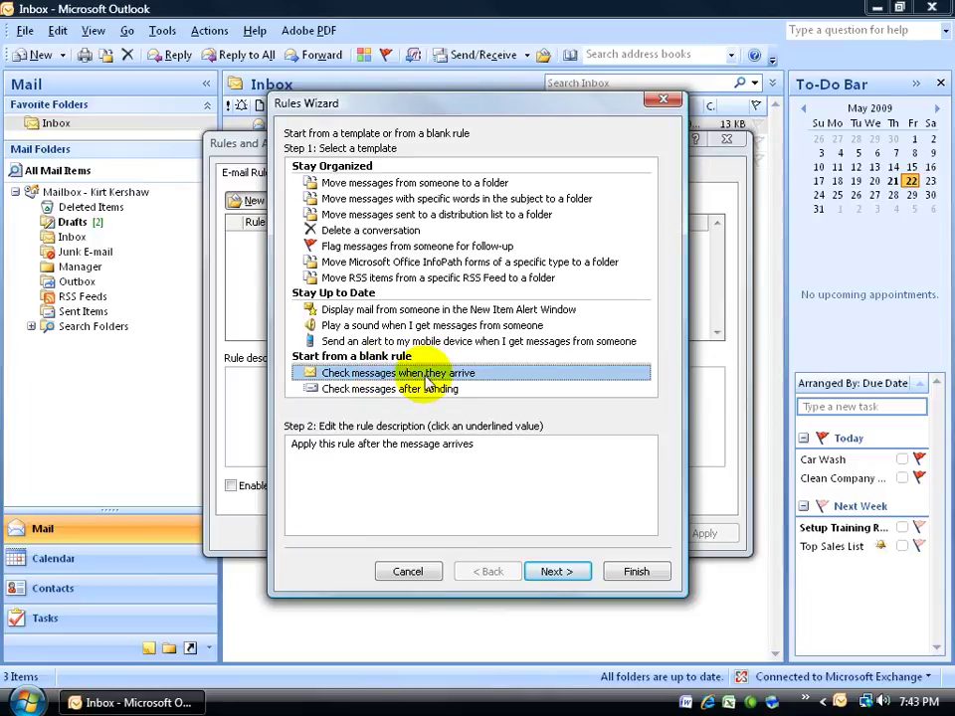
pyautogui.click(550, 569)
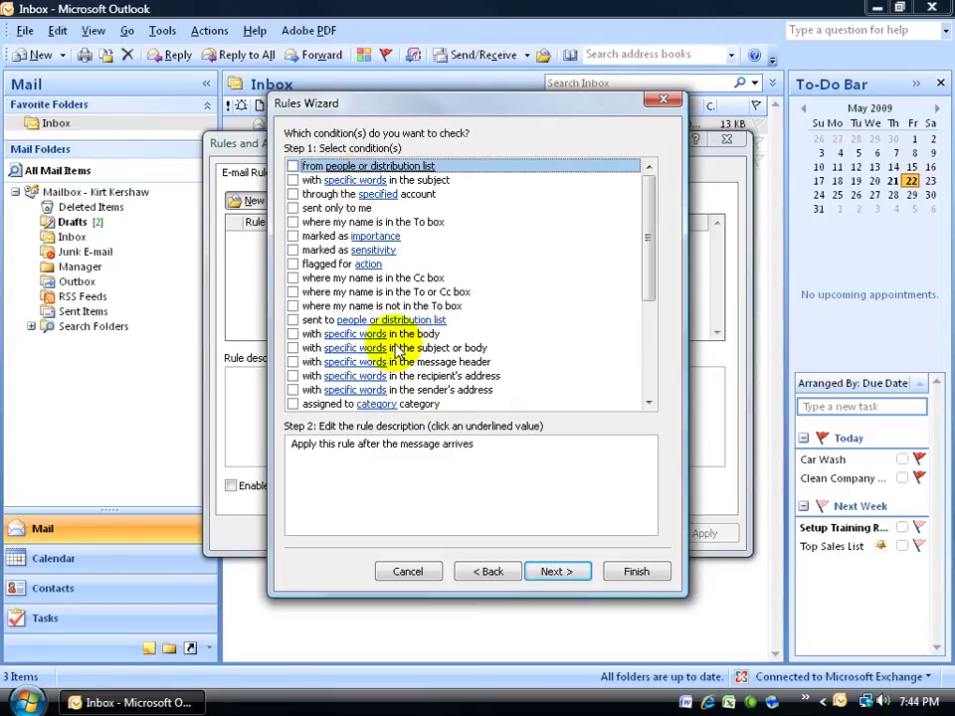
# Step: Add the condition "from people or distribution list" and choose the first person in the Global Address List as sender
pyautogui.moveTo(647, 288); pyautogui.dragTo(648, 237)
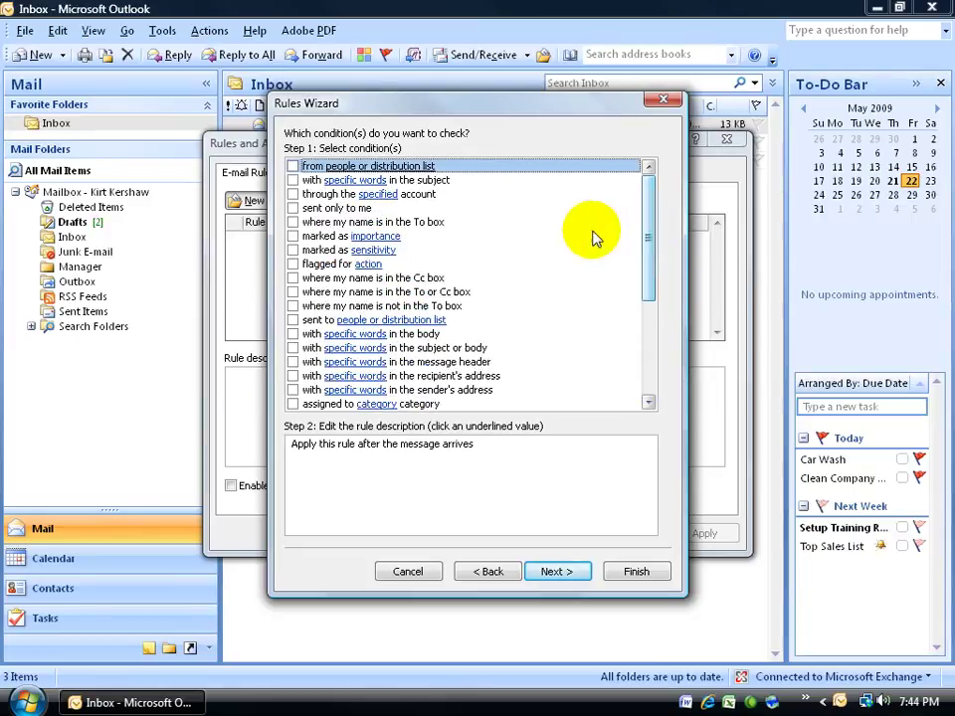
pyautogui.click(293, 167)
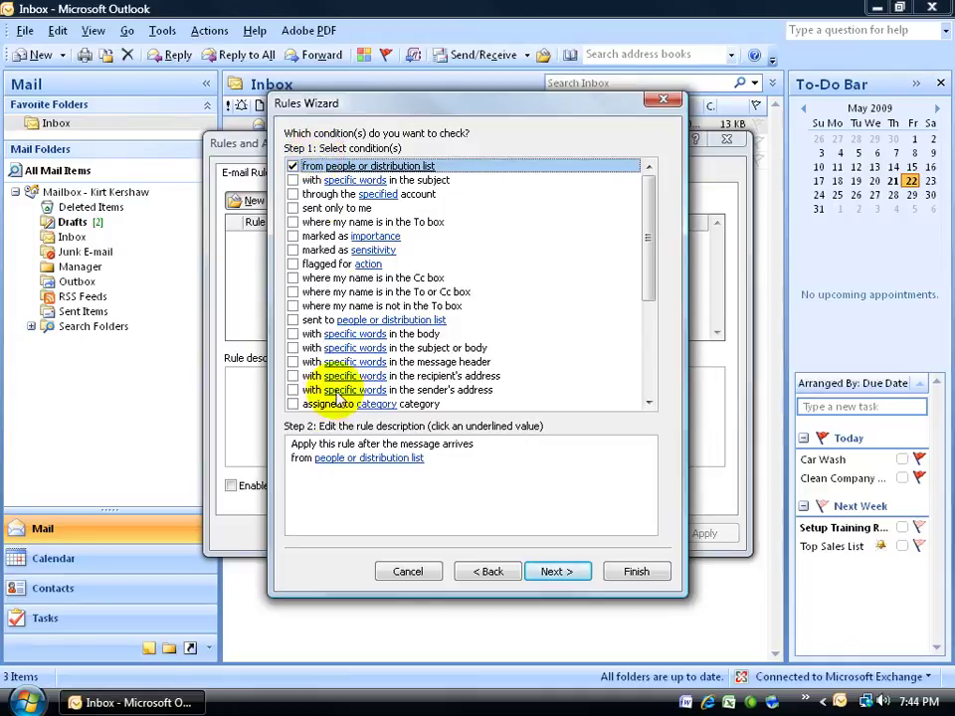
pyautogui.click(348, 463)
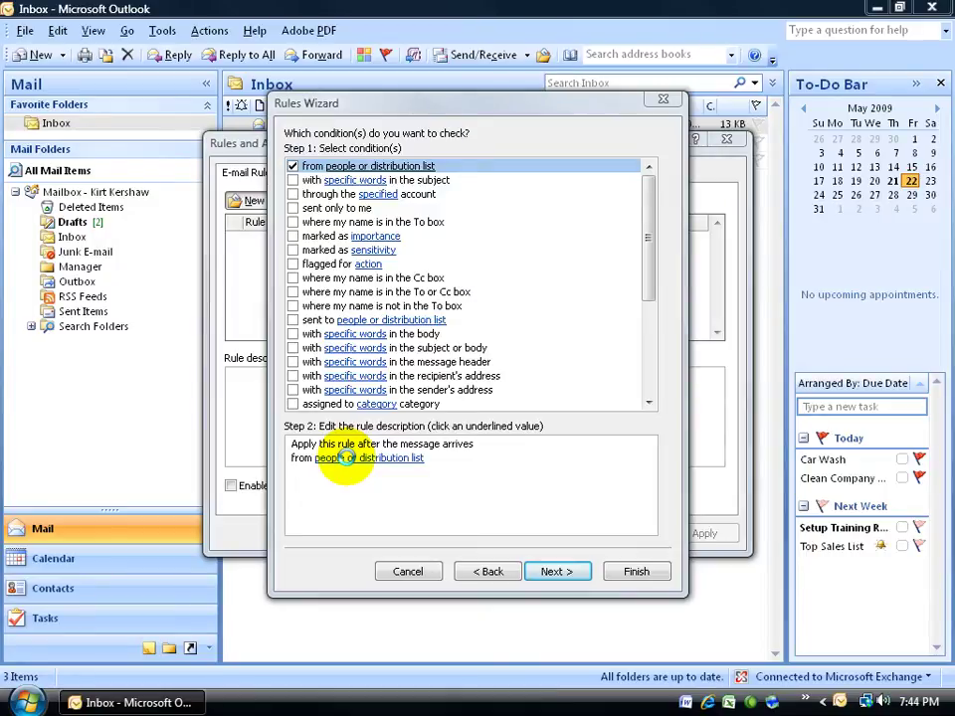
pyautogui.click(366, 242)
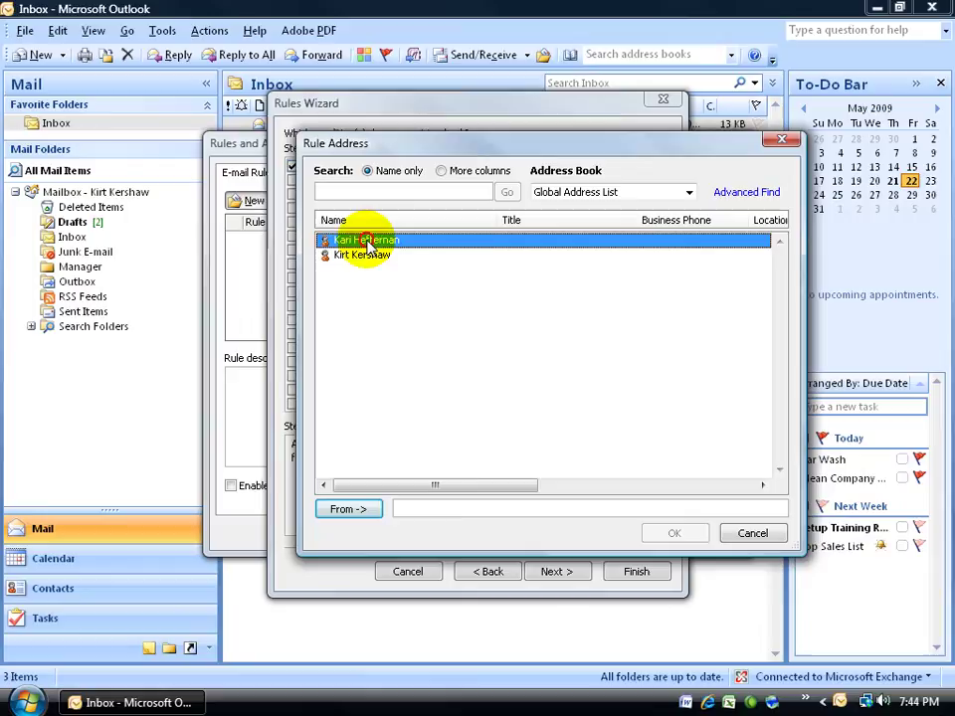
pyautogui.doubleClick(367, 243)
pyautogui.click(636, 532)
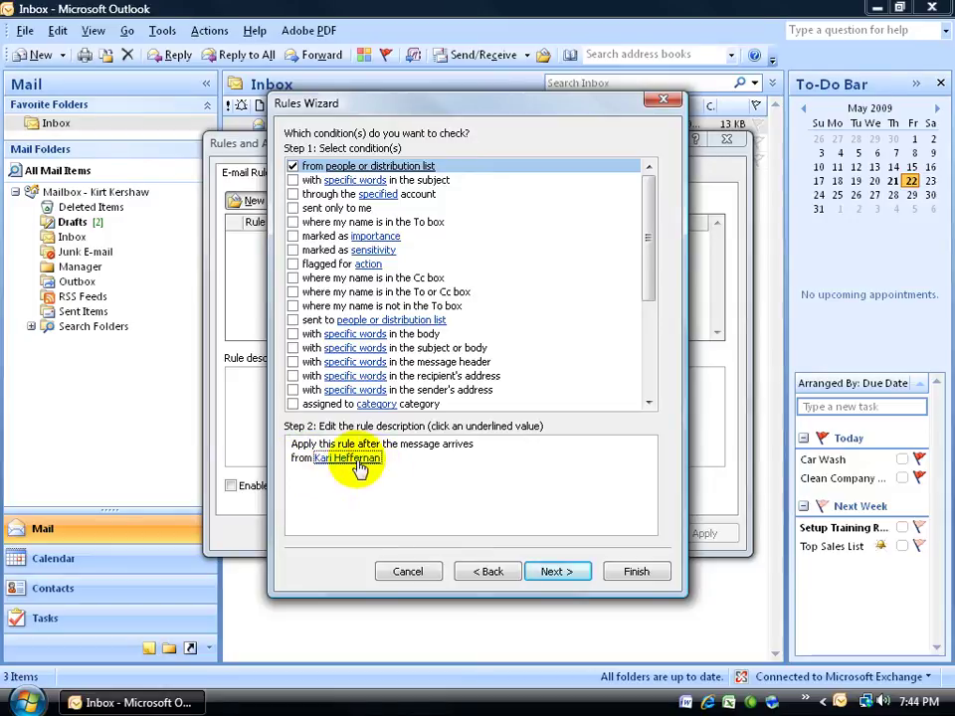
# Step: Add the contact listed just below IT Dept. in the Contacts address book as a second sender for the rule
pyautogui.click(346, 458)
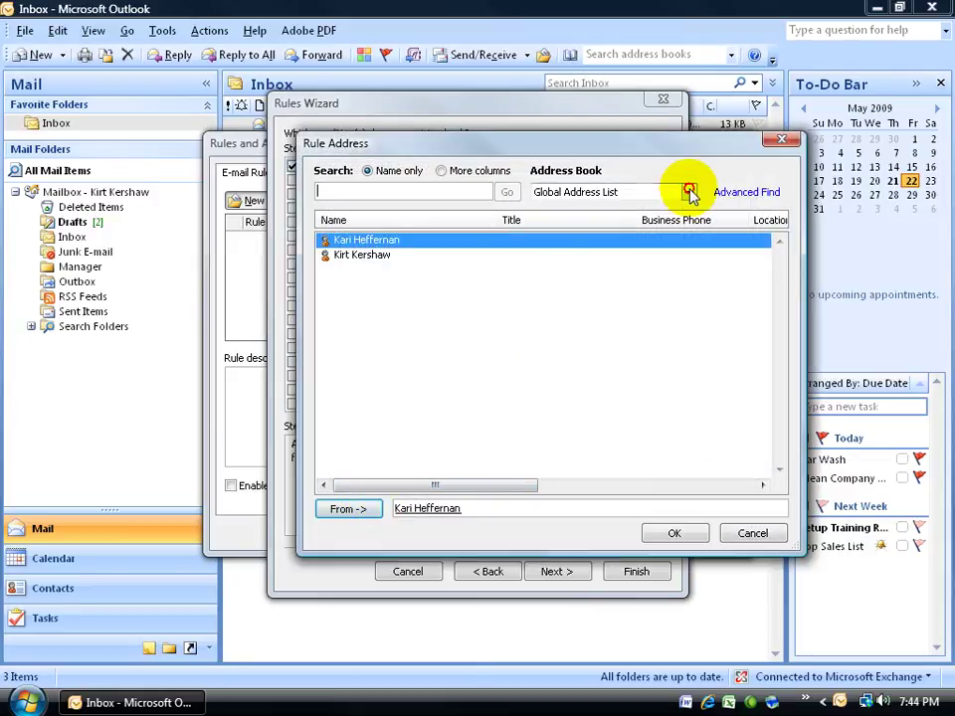
pyautogui.click(689, 192)
pyautogui.click(667, 220)
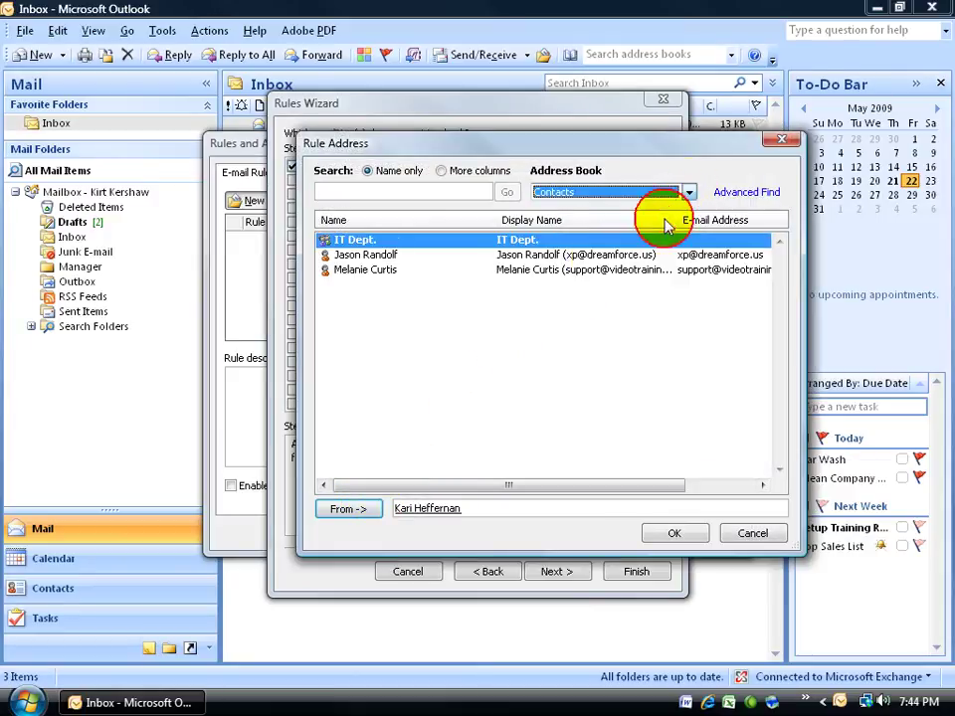
pyautogui.doubleClick(571, 254)
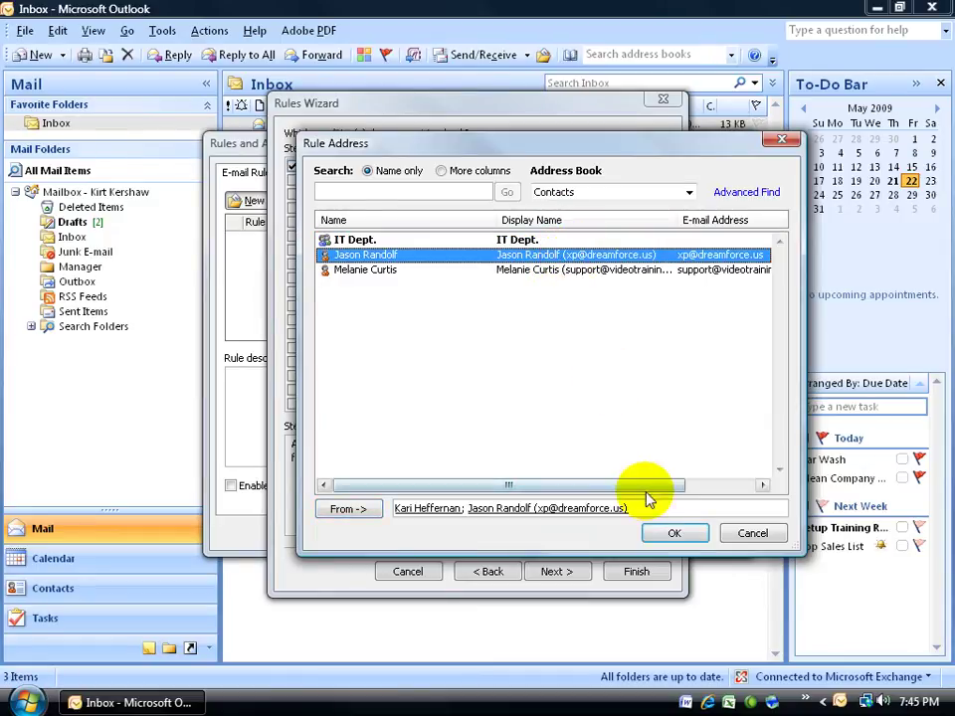
pyautogui.click(670, 532)
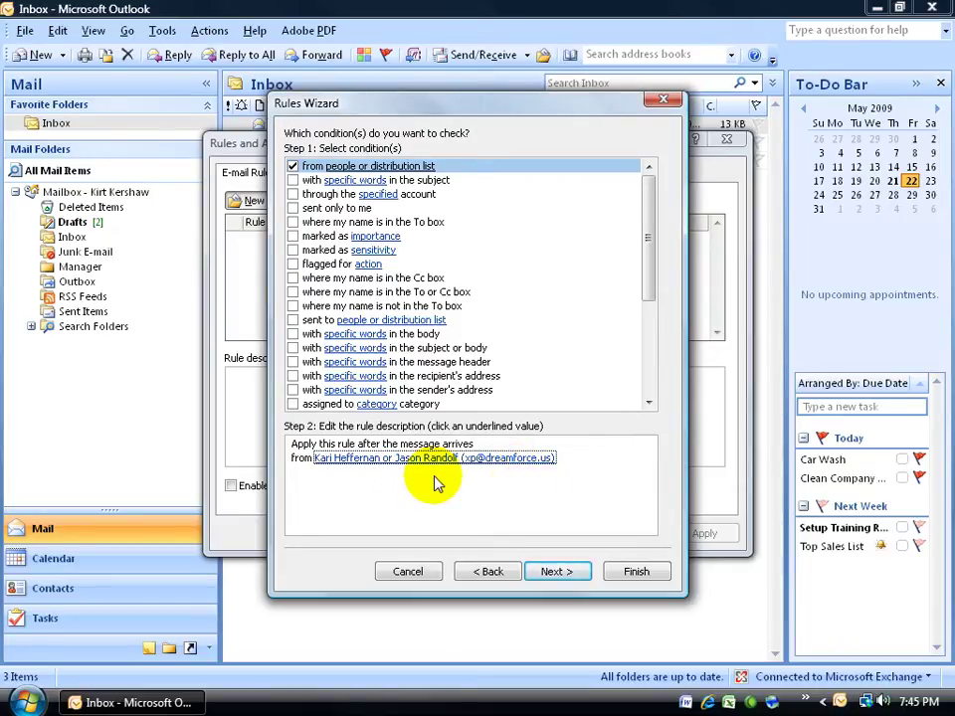
# Step: Add the rule action "move it to the specified folder" with Manager as the destination folder
pyautogui.click(560, 570)
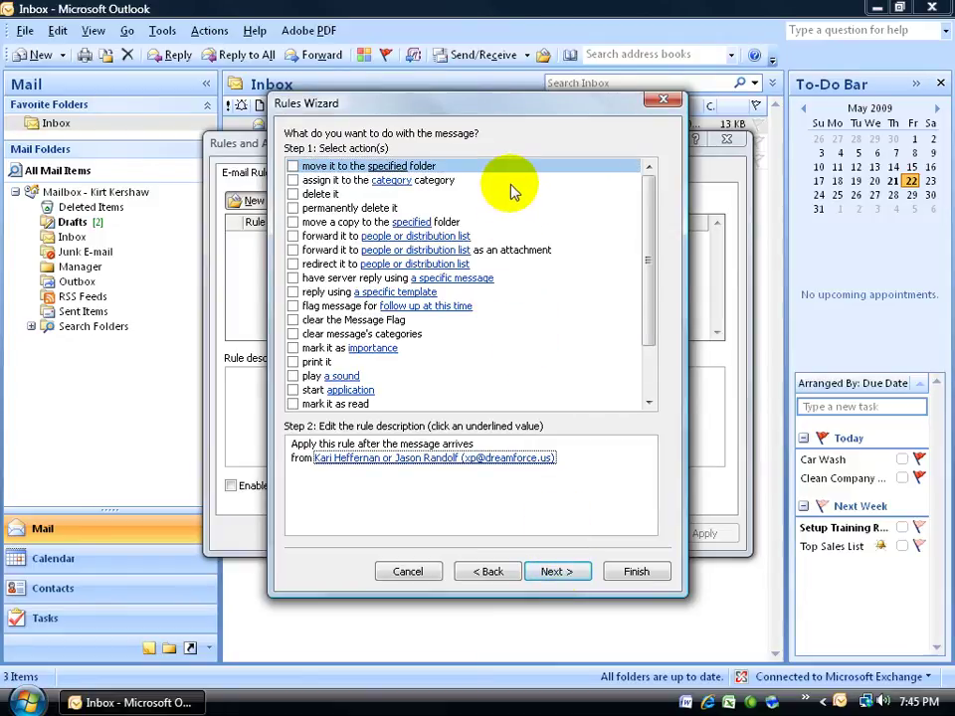
pyautogui.click(292, 166)
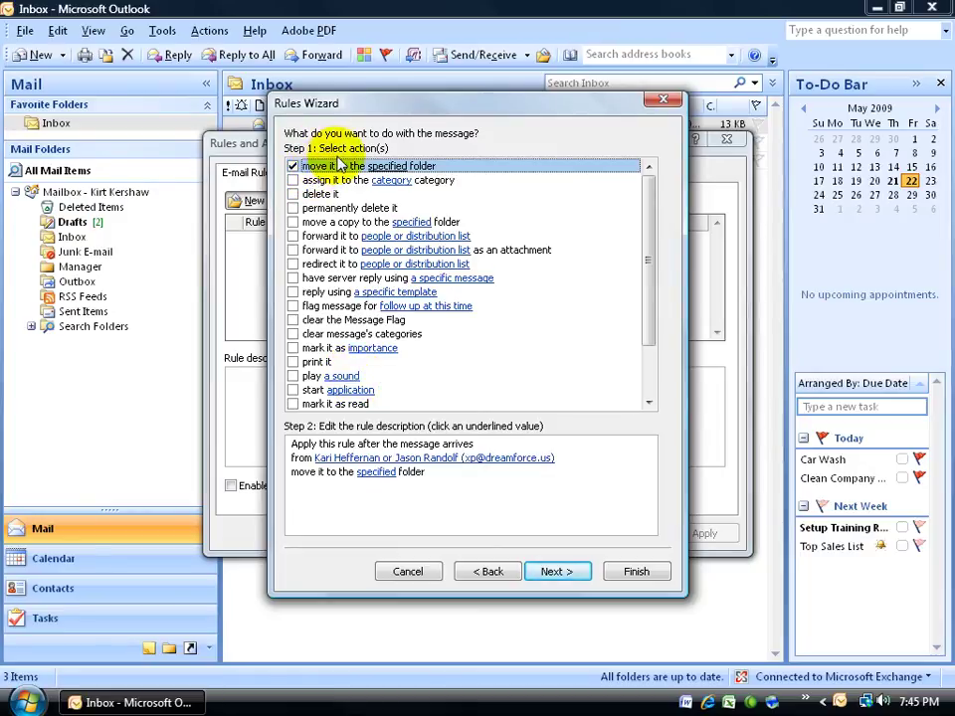
pyautogui.click(338, 489)
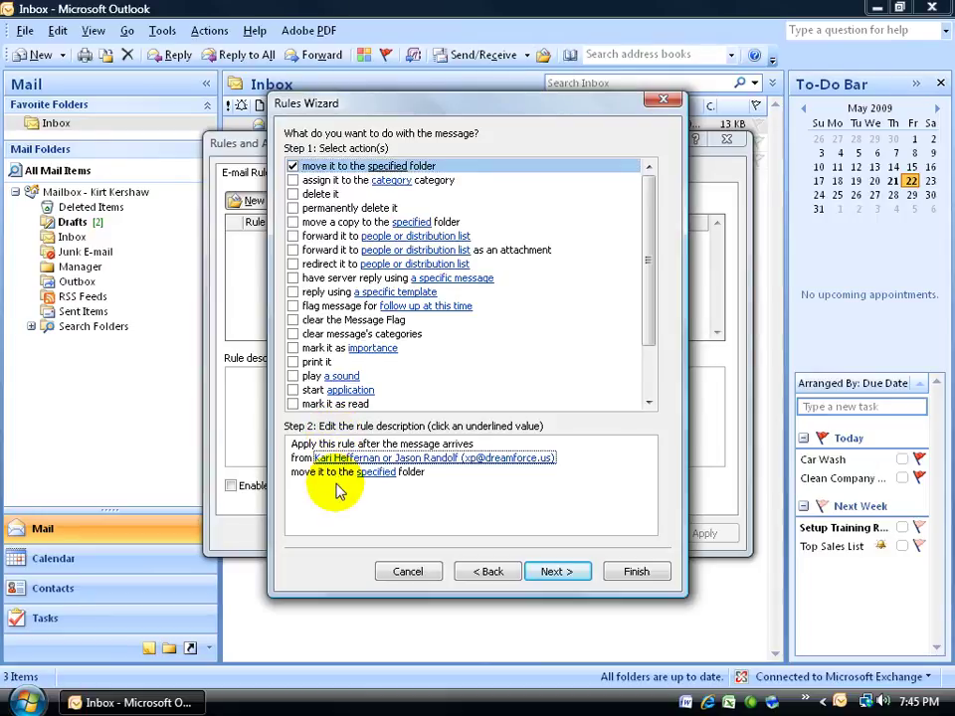
pyautogui.click(383, 476)
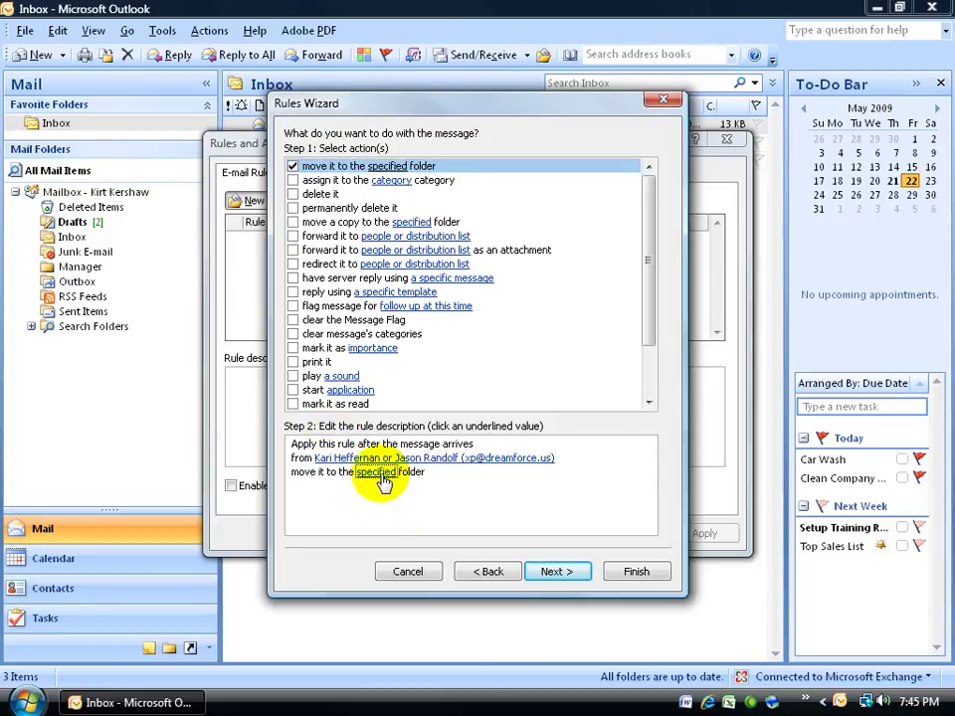
pyautogui.click(383, 474)
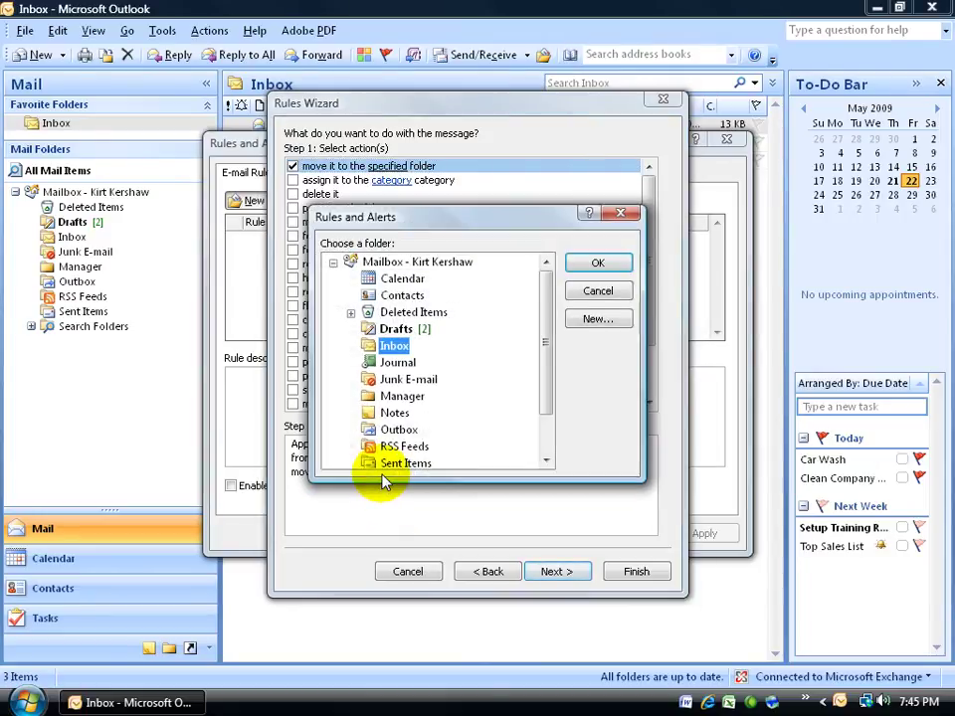
pyautogui.click(401, 395)
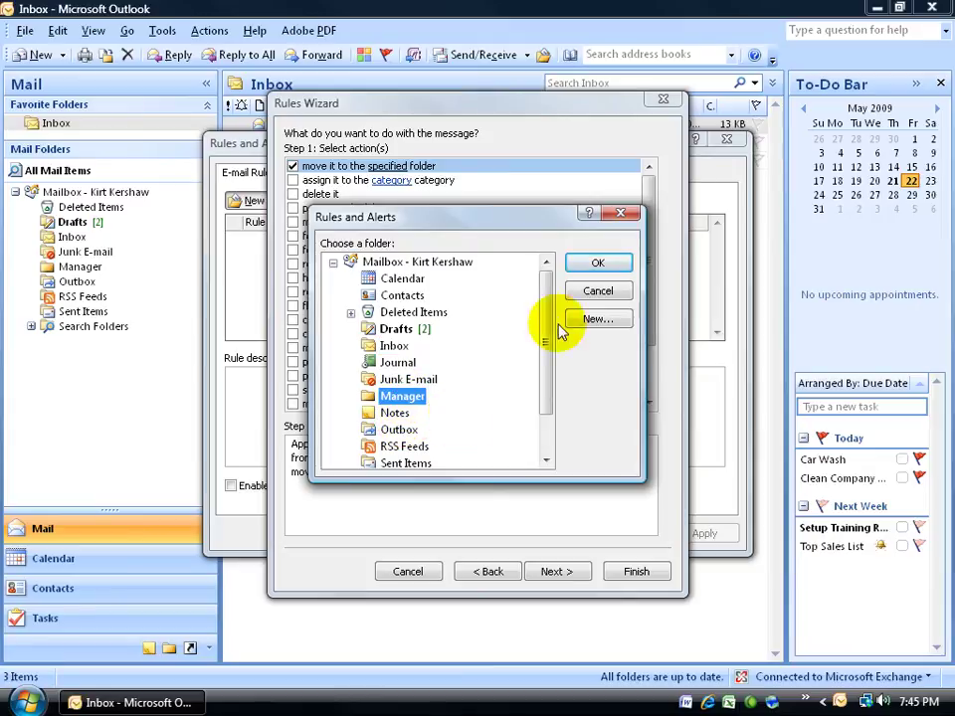
pyautogui.click(595, 261)
# Step: Finish the rule without exceptions, set to run now on messages already in "Inbox", and save the rules
pyautogui.click(553, 573)
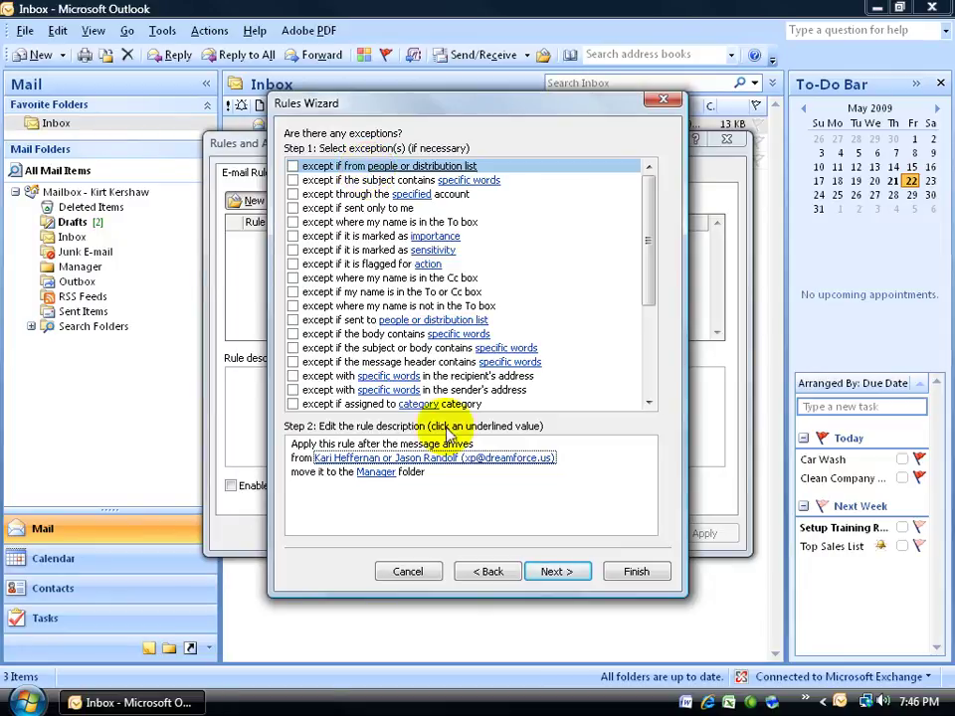
pyautogui.click(553, 571)
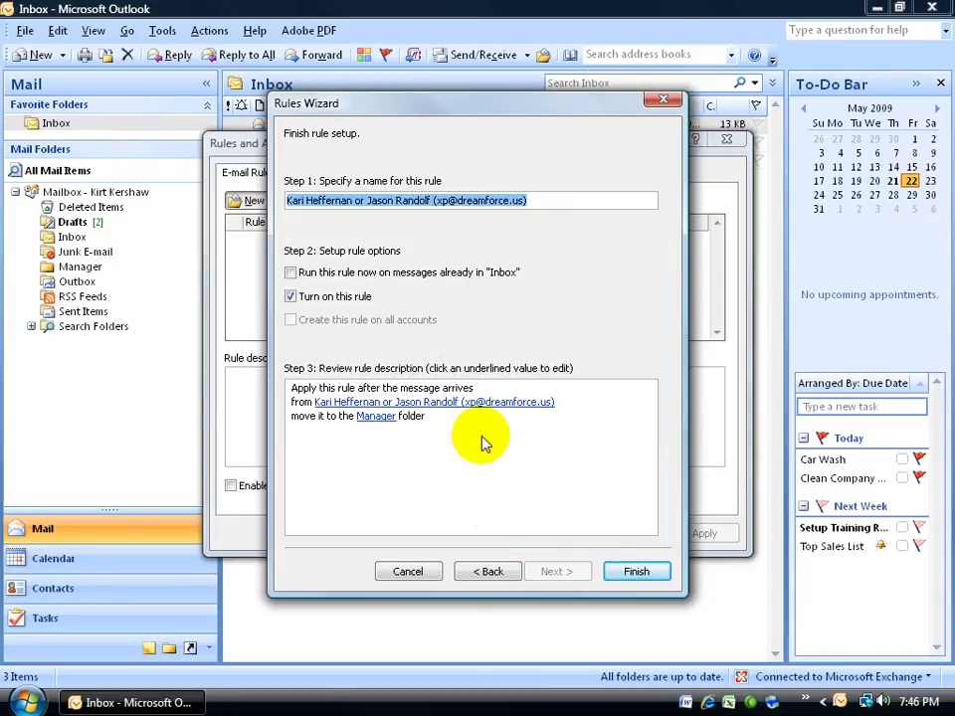
pyautogui.click(537, 467)
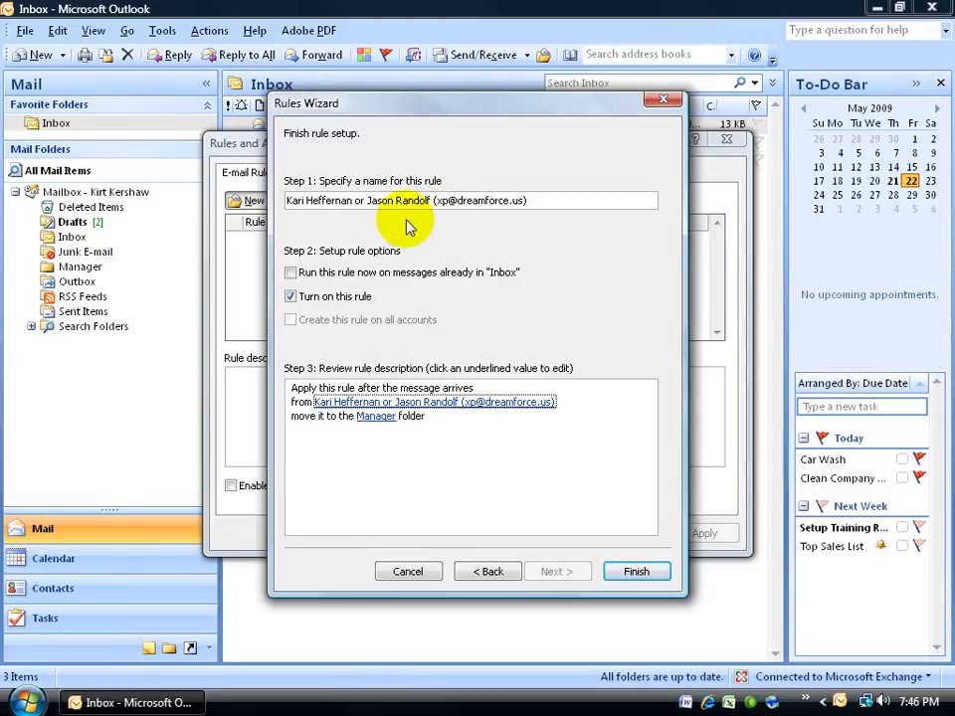
pyautogui.click(396, 211)
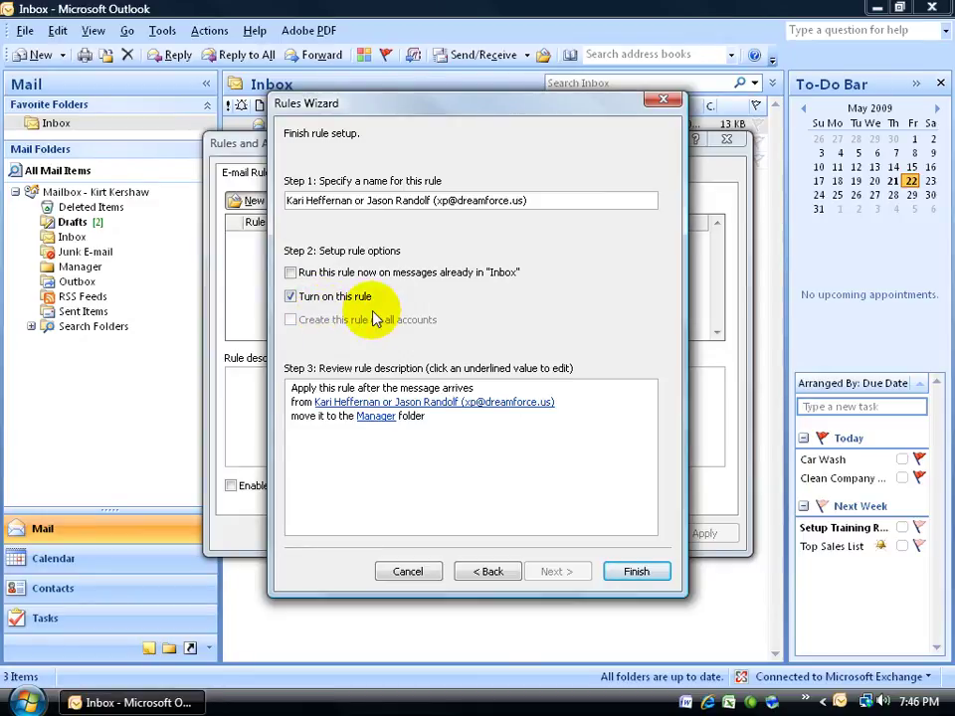
pyautogui.click(290, 272)
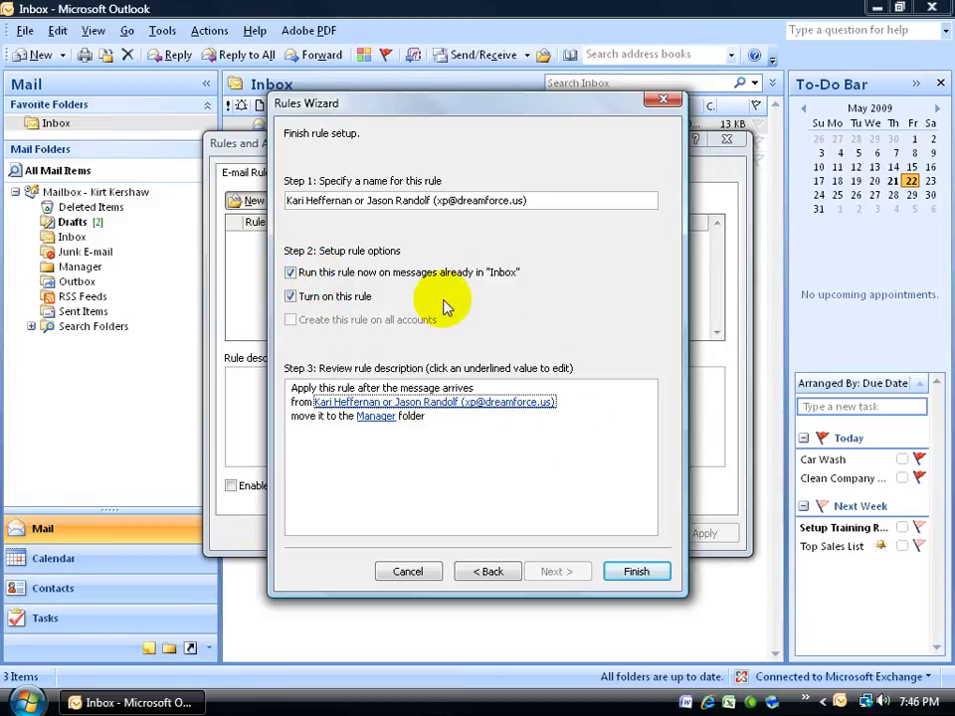
pyautogui.click(636, 570)
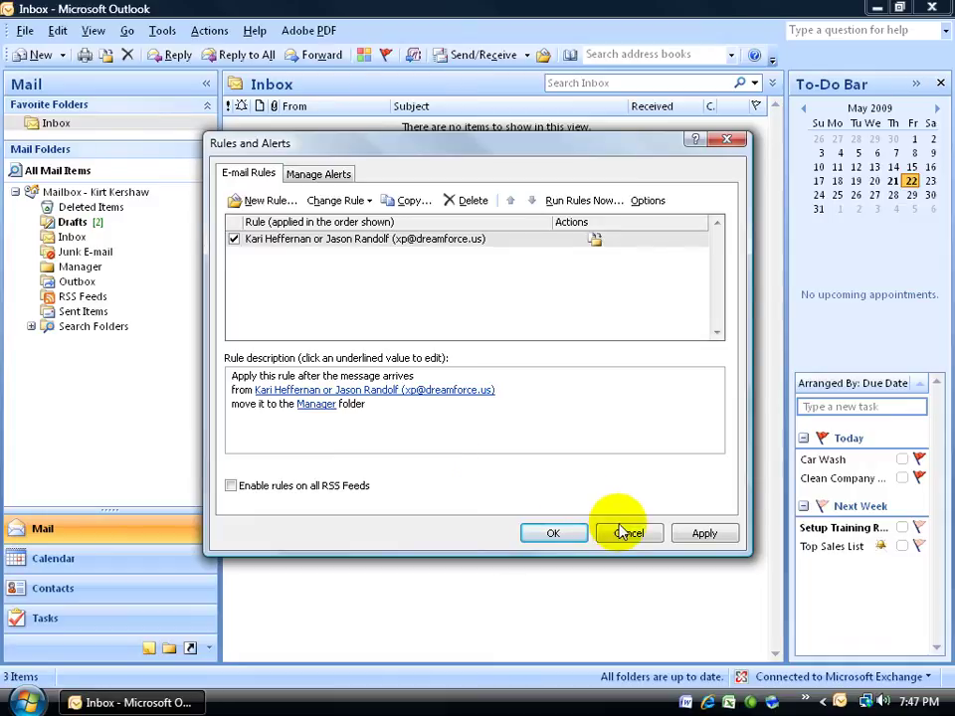
pyautogui.click(577, 535)
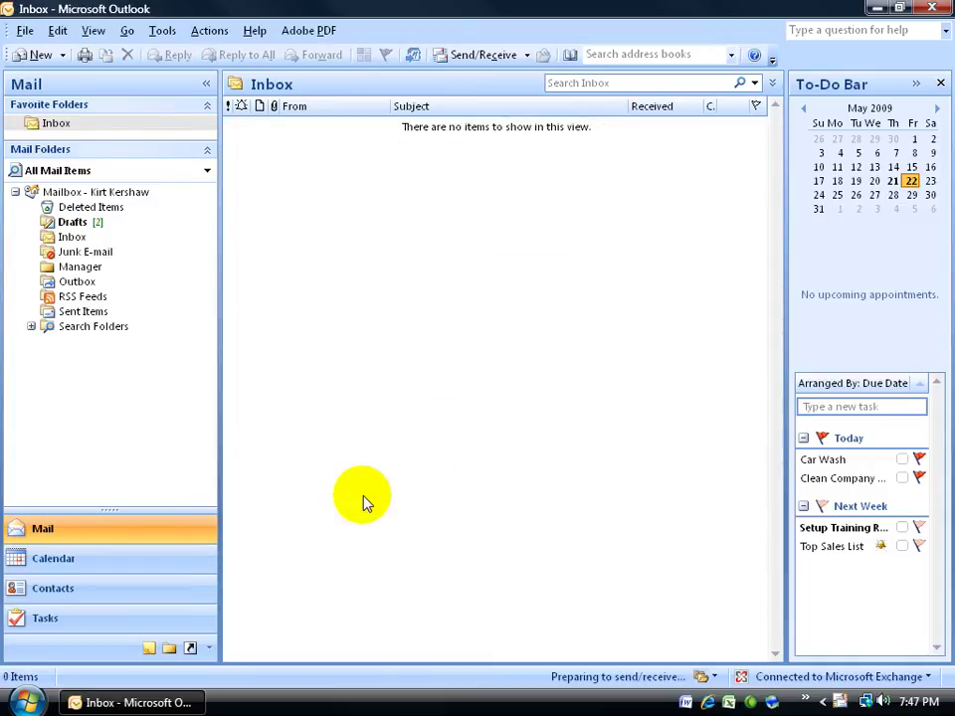
# Step: Compare the Manager folder with the Inbox, then read the "New Dream Force Jackets" message in Manager and close it
pyautogui.click(82, 267)
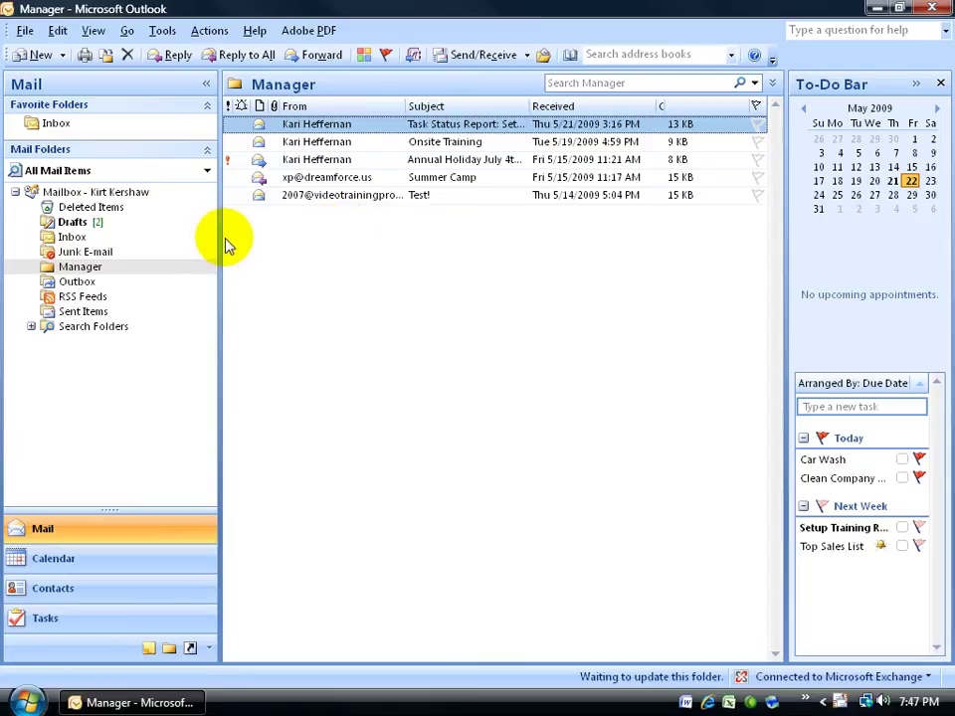
pyautogui.click(68, 237)
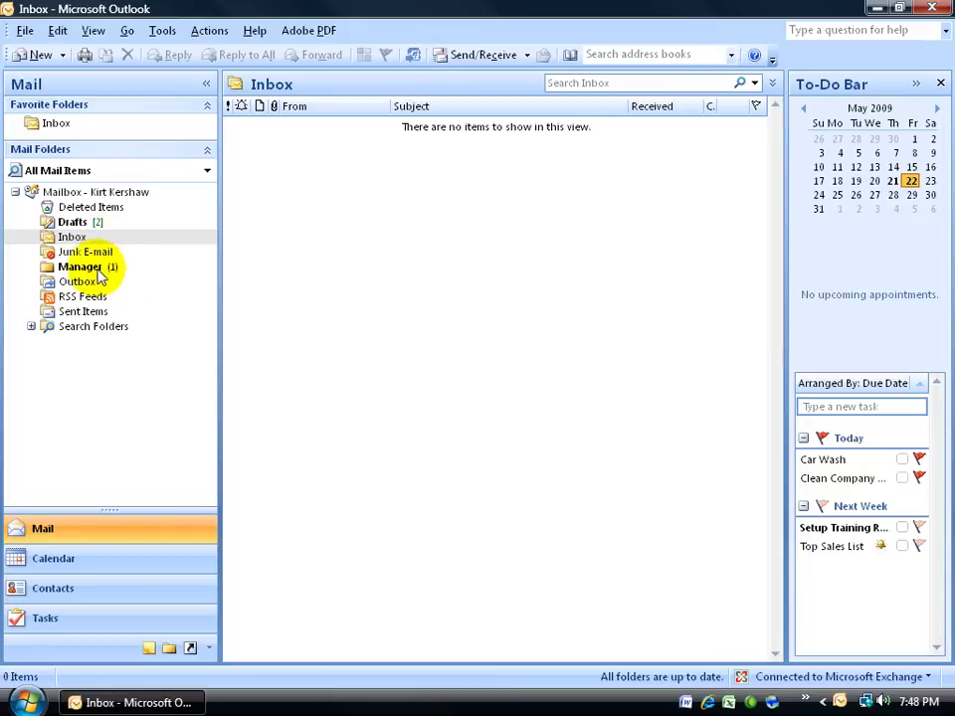
pyautogui.click(89, 267)
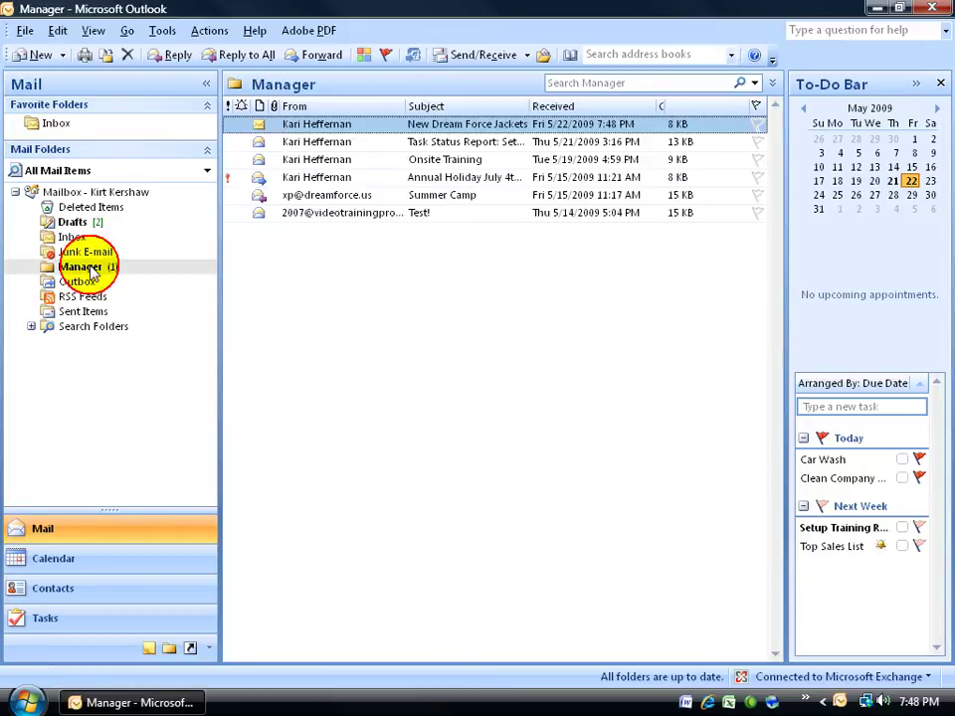
pyautogui.doubleClick(355, 126)
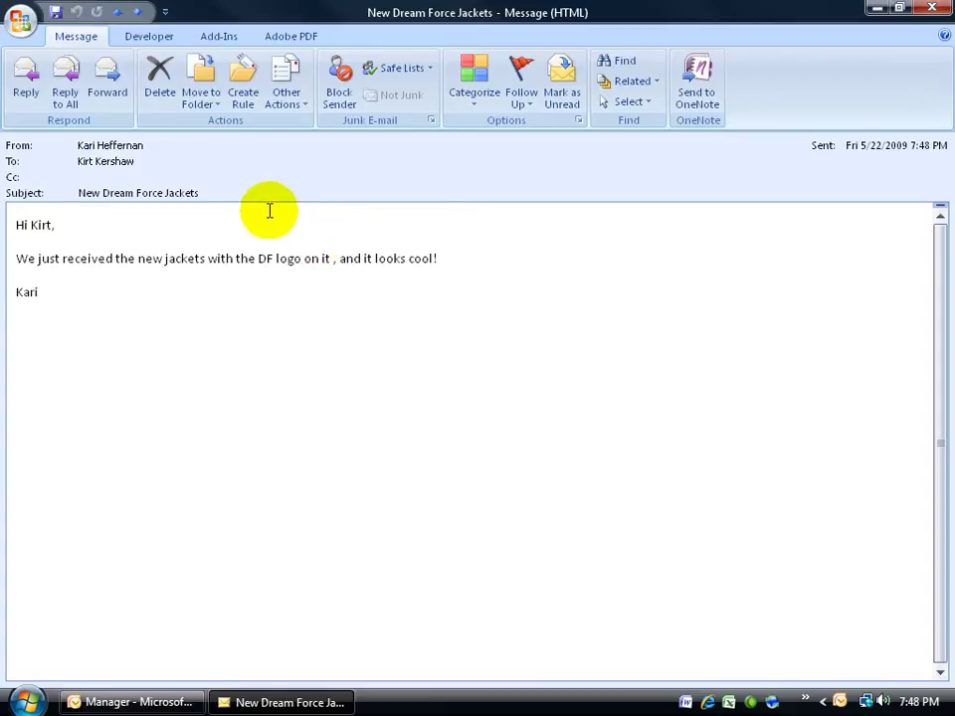
pyautogui.click(932, 8)
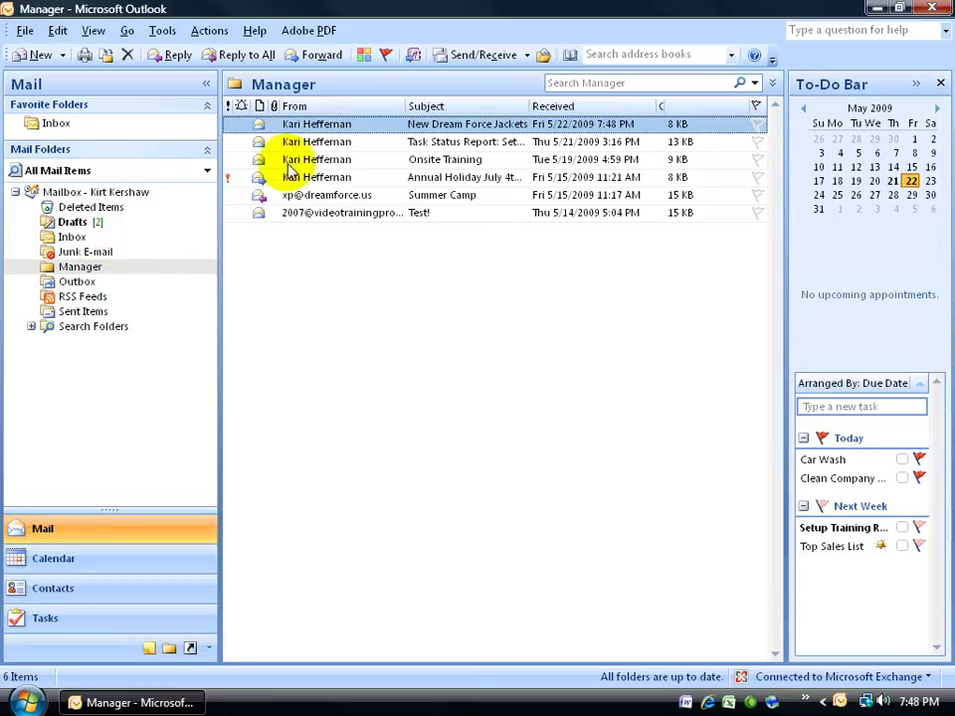
# Step: Mark the "New Dream Force Jackets" message in the Manager folder as unread
pyautogui.rightClick(309, 126)
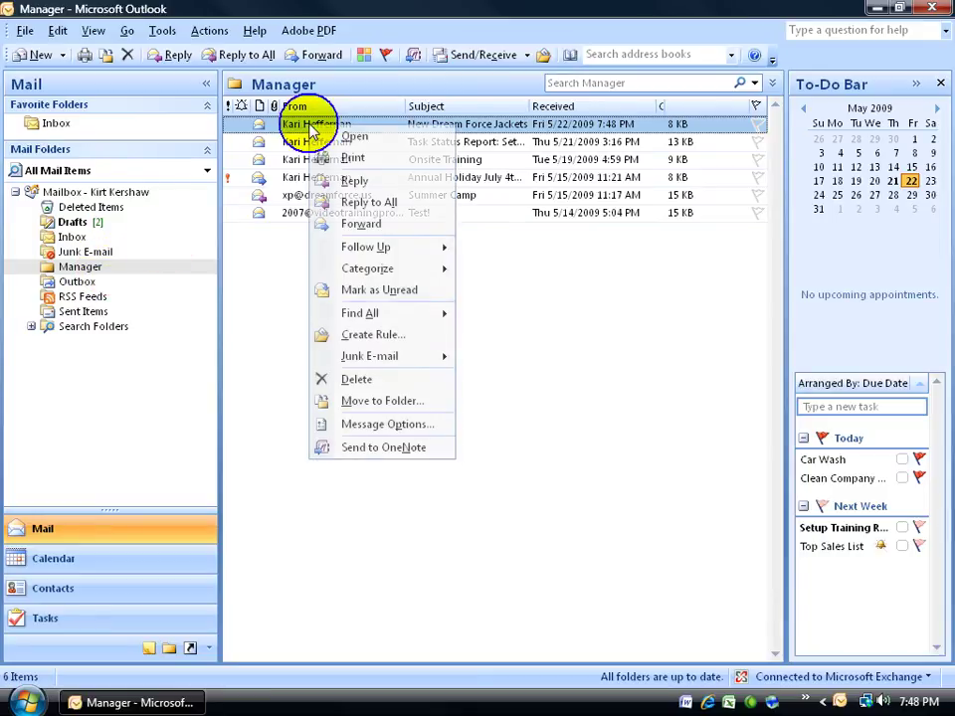
pyautogui.click(358, 288)
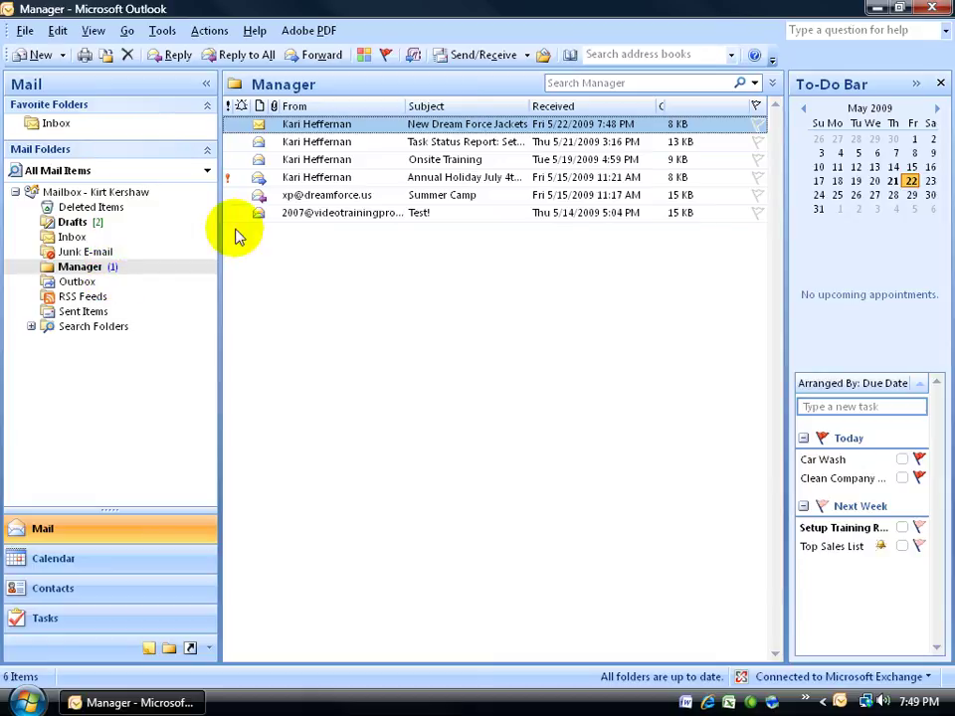
# Step: Mark the "Task Status Report" message in the Manager folder as unread
pyautogui.rightClick(321, 147)
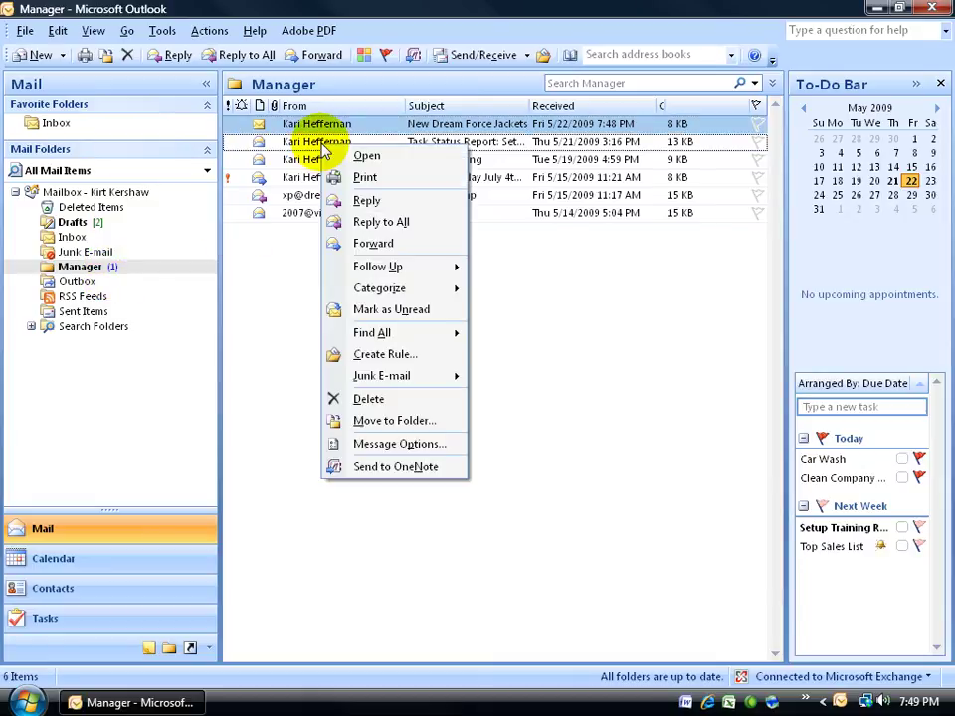
pyautogui.click(365, 309)
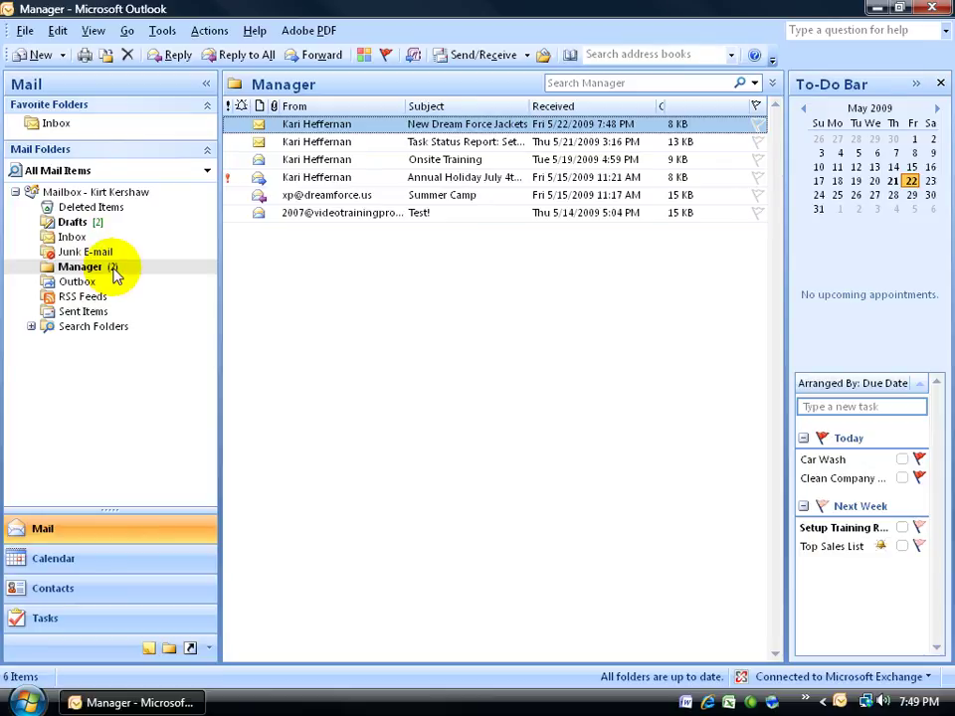
# Step: Edit the existing e-mail rule to remove the second sender from its "from people or distribution list" condition, and finish the change
pyautogui.click(162, 31)
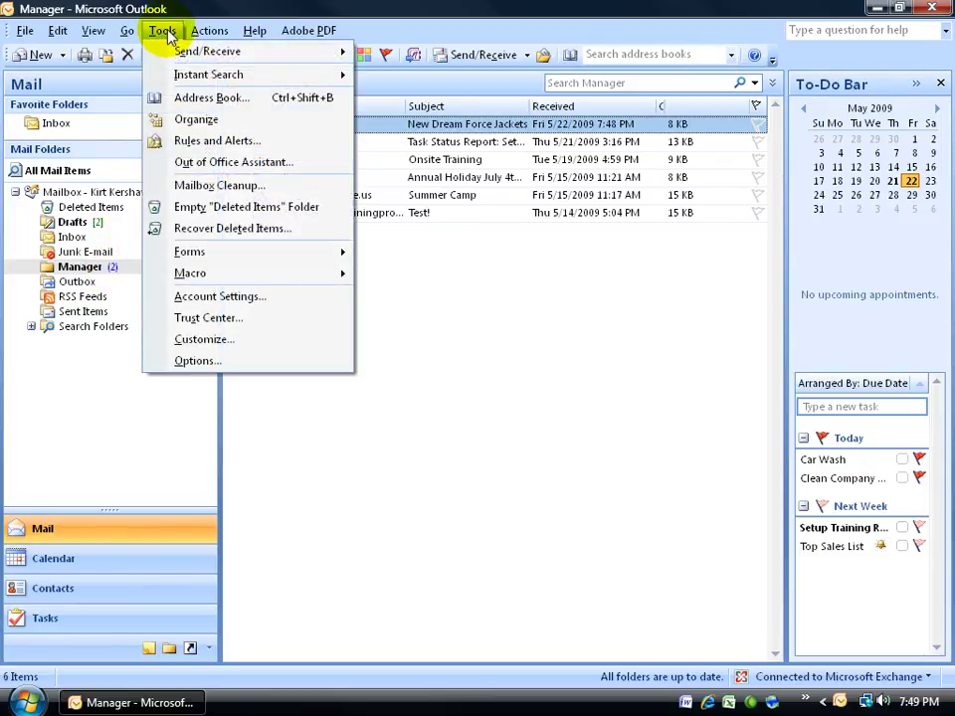
pyautogui.click(171, 140)
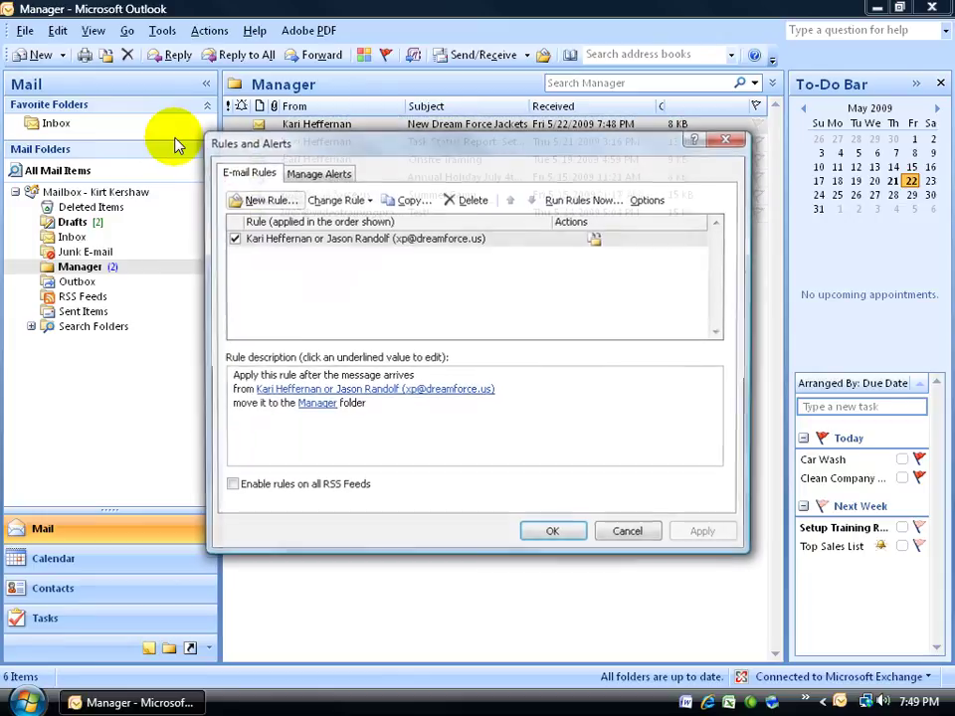
pyautogui.click(253, 238)
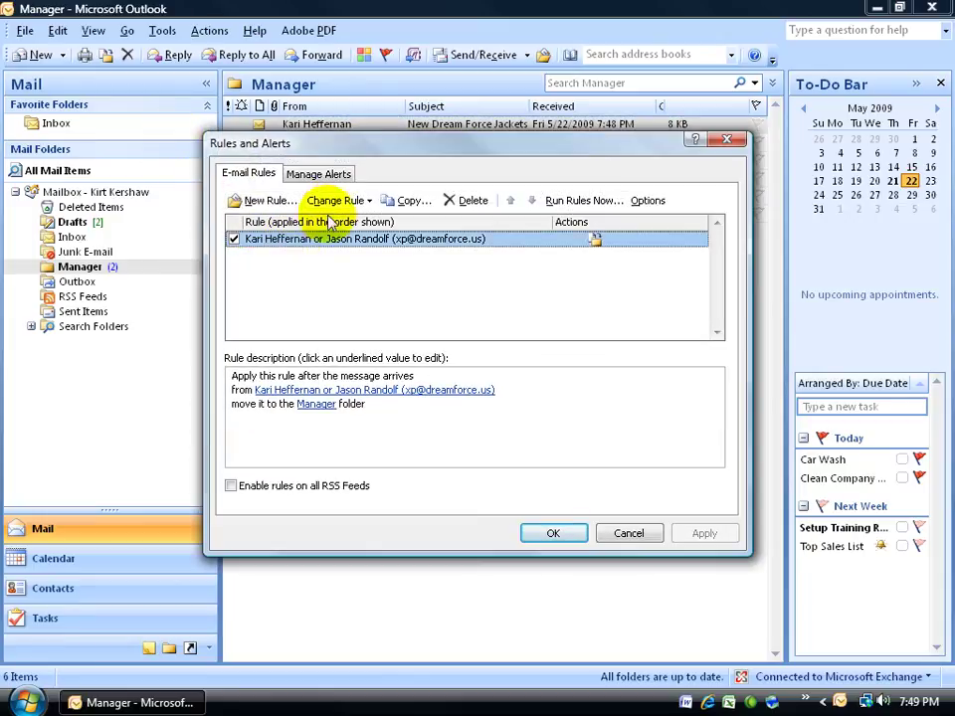
pyautogui.doubleClick(323, 241)
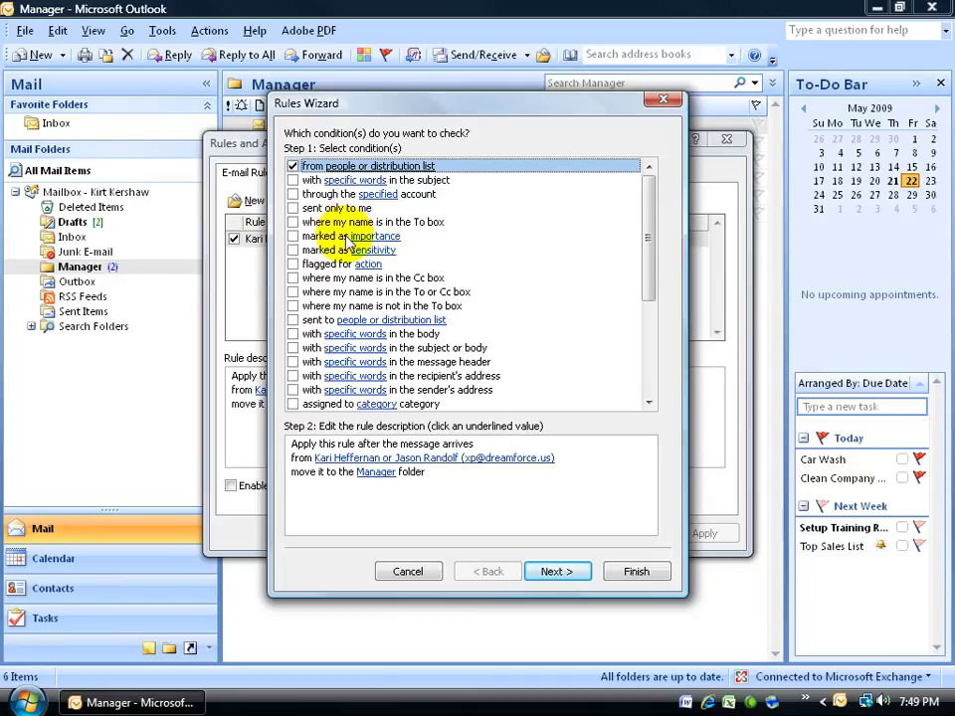
pyautogui.click(409, 465)
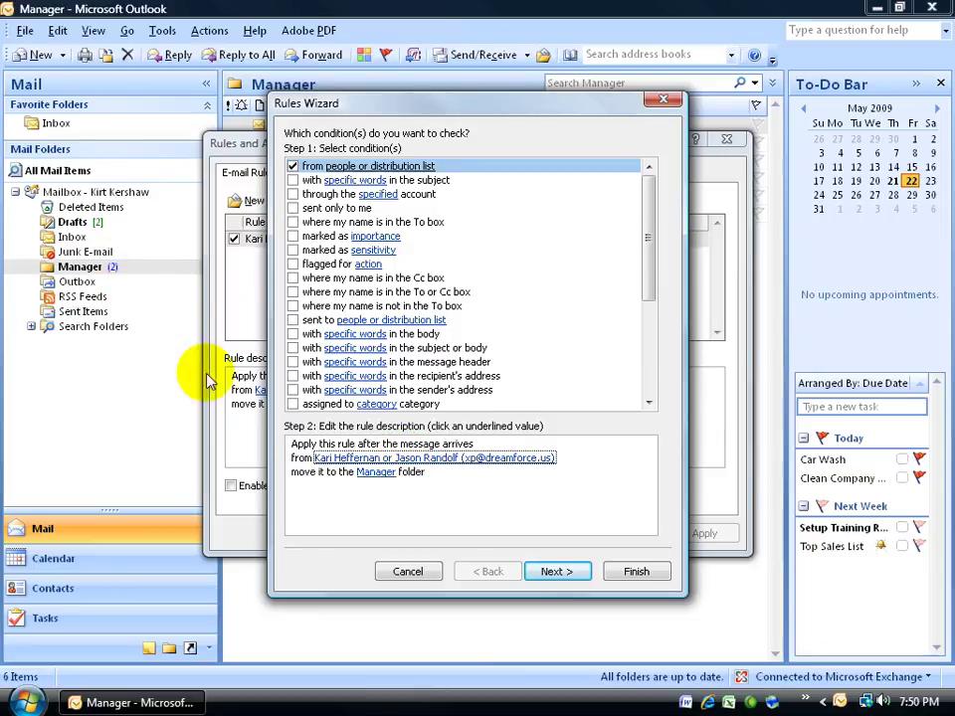
pyautogui.click(418, 460)
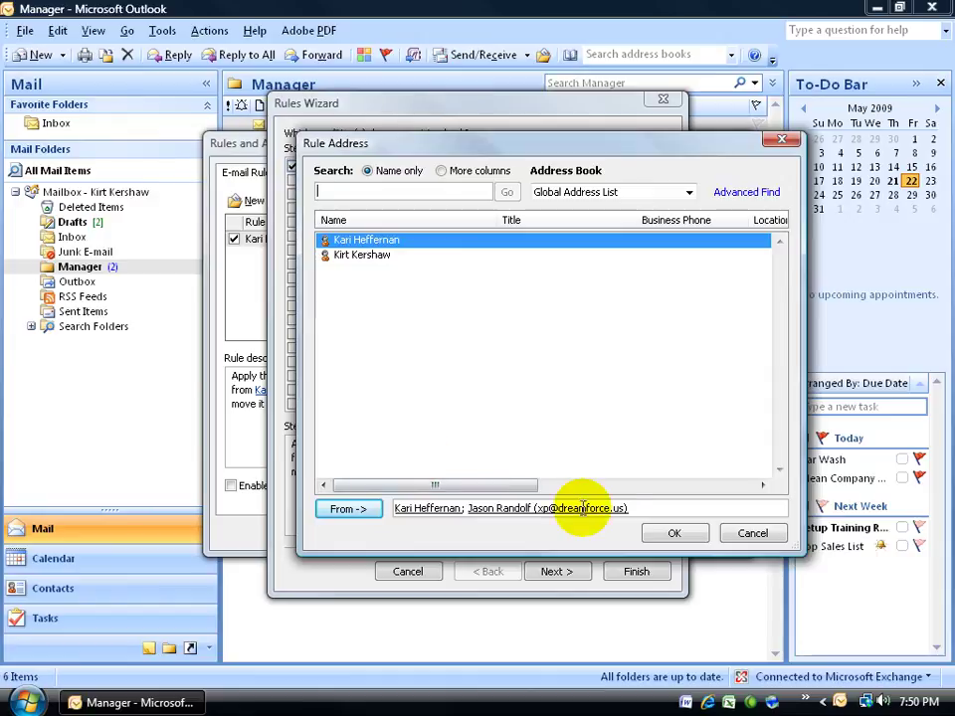
pyautogui.click(602, 507)
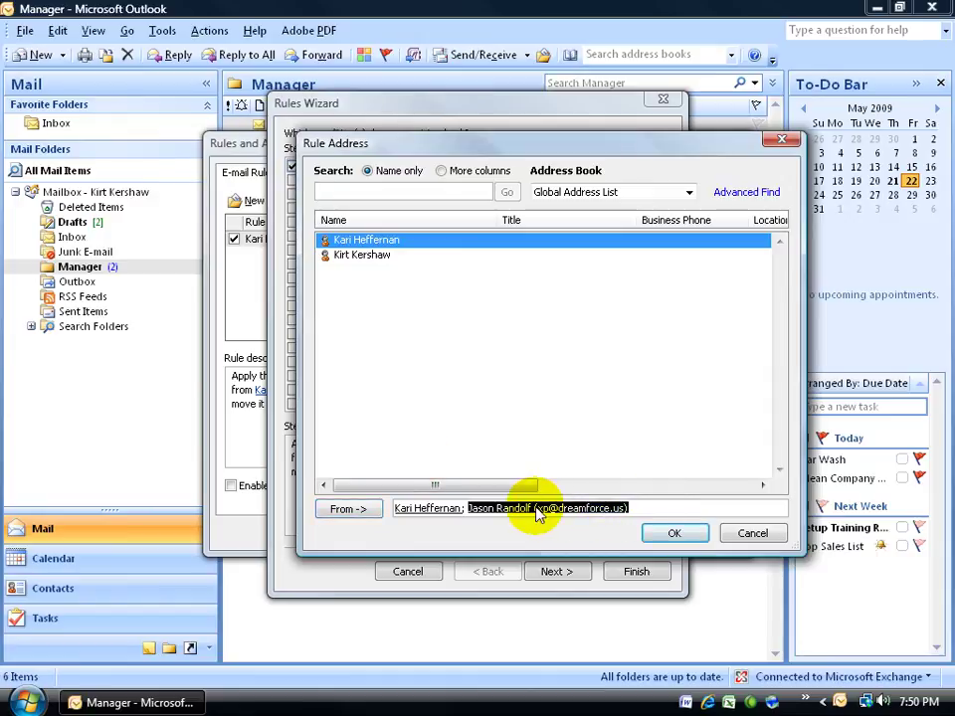
pyautogui.press('BackSpace')
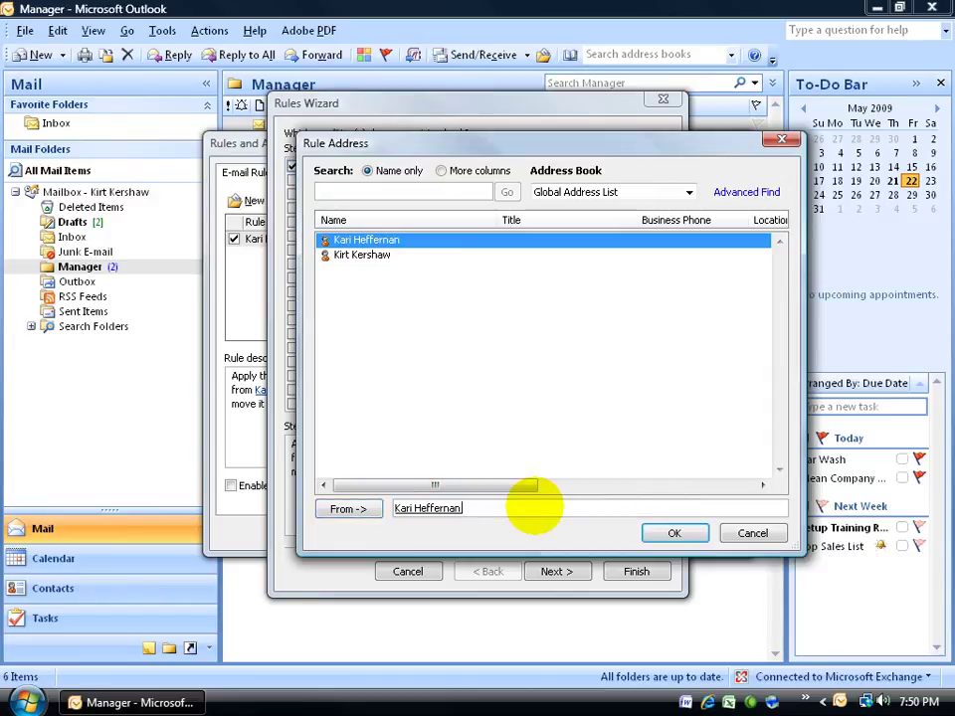
pyautogui.click(672, 533)
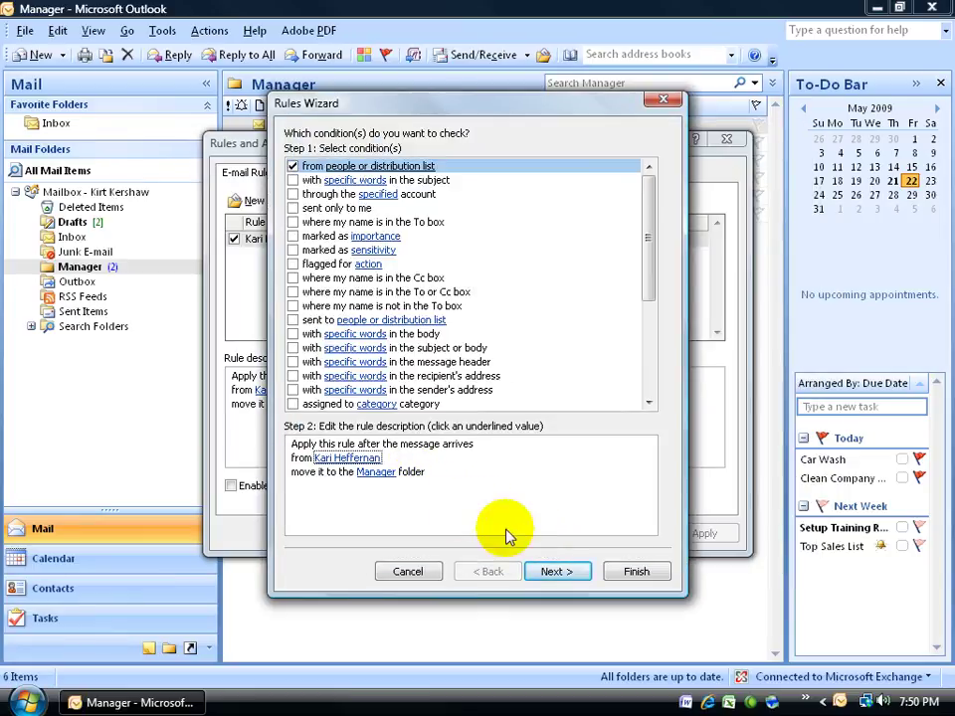
pyautogui.click(633, 571)
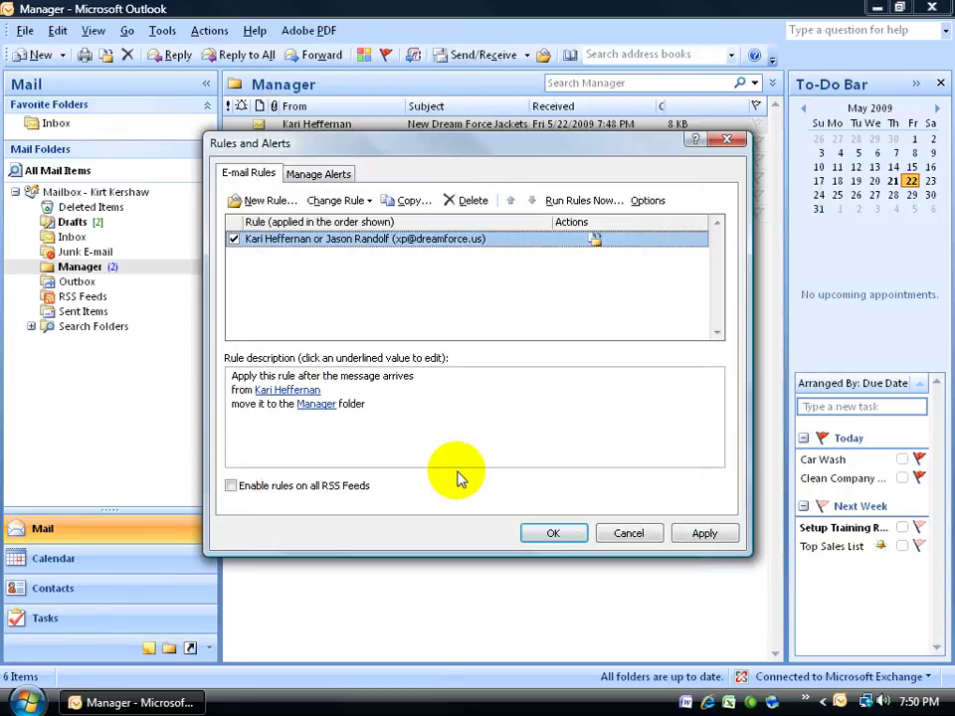
# Step: Rename the rule to the remaining sender's name followed by "To Manager Folder", leaving it turned on and not run on existing messages
pyautogui.doubleClick(368, 249)
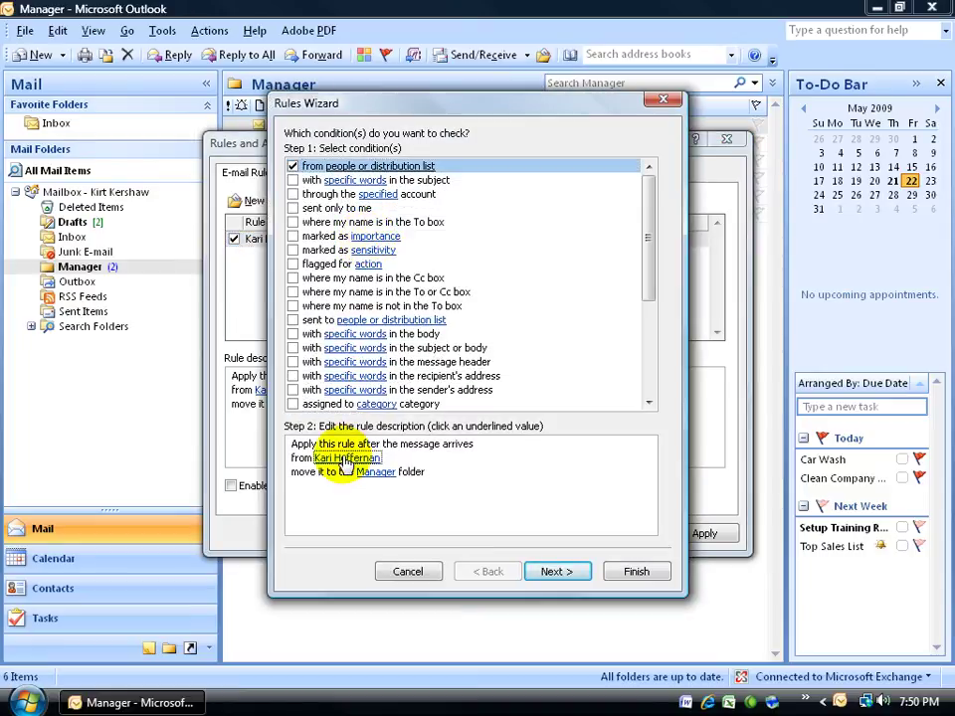
pyautogui.click(554, 573)
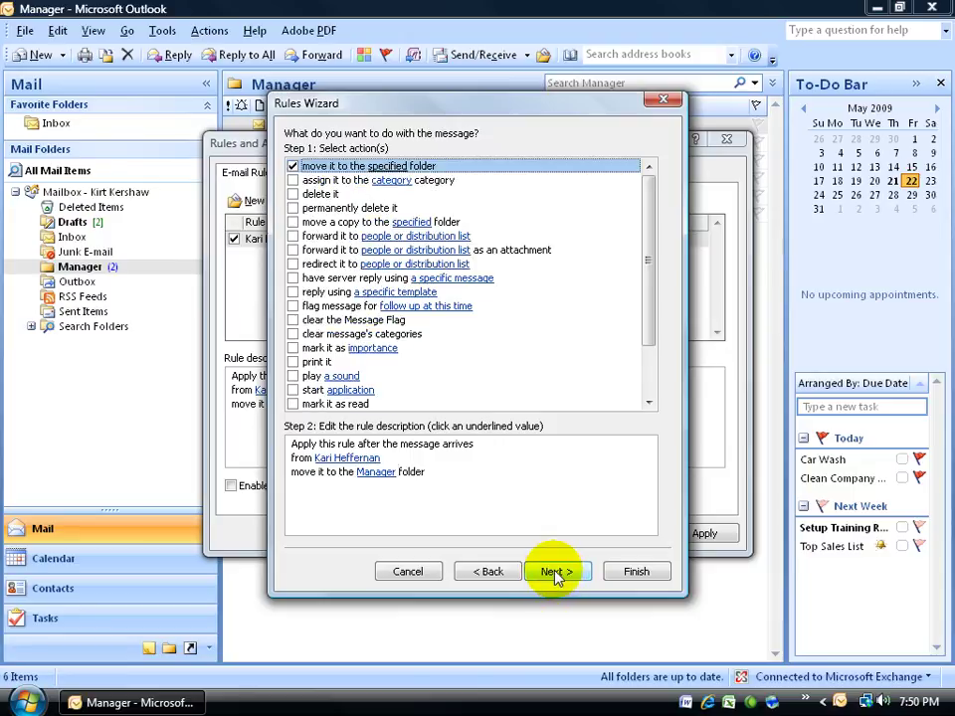
pyautogui.click(554, 574)
pyautogui.click(553, 573)
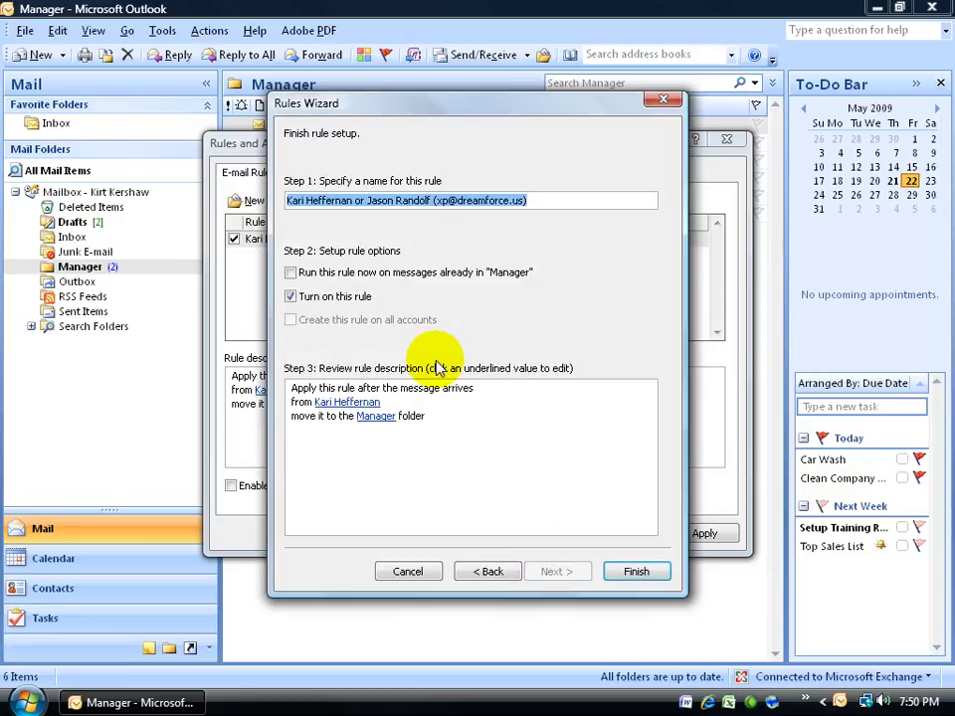
pyautogui.moveTo(488, 201); pyautogui.dragTo(345, 202)
pyautogui.press('Delete')
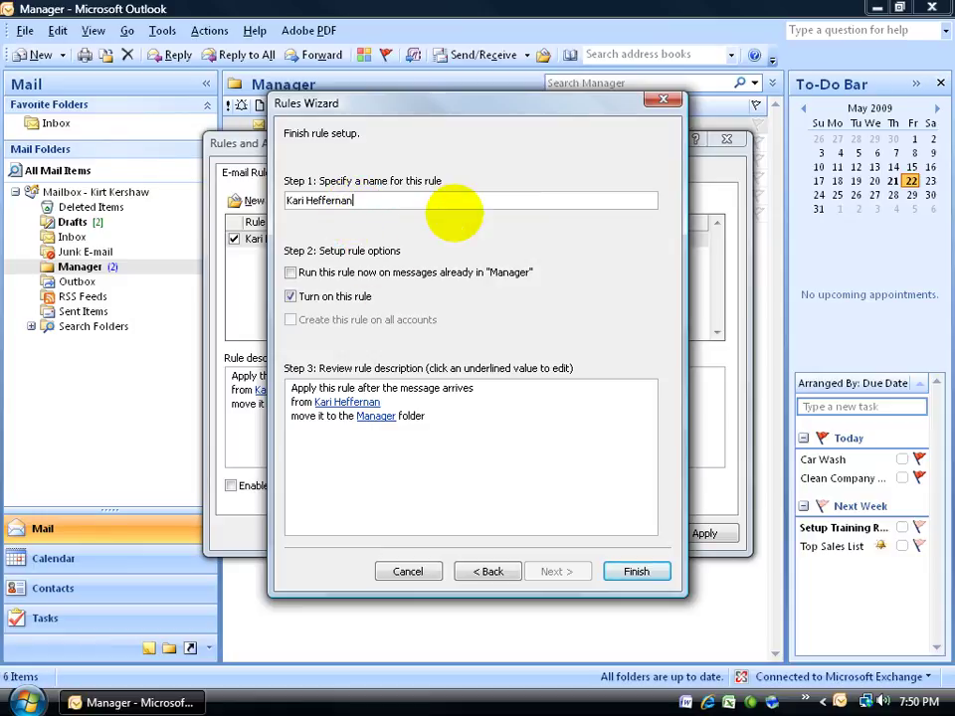
pyautogui.write('To Manager Folder')
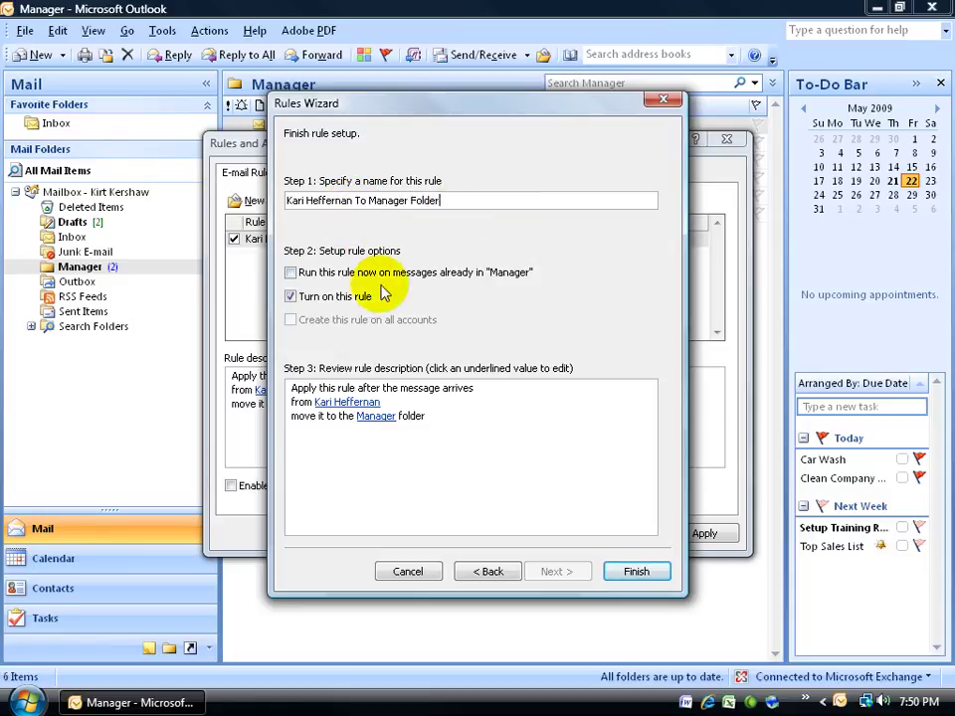
pyautogui.click(300, 273)
pyautogui.click(304, 274)
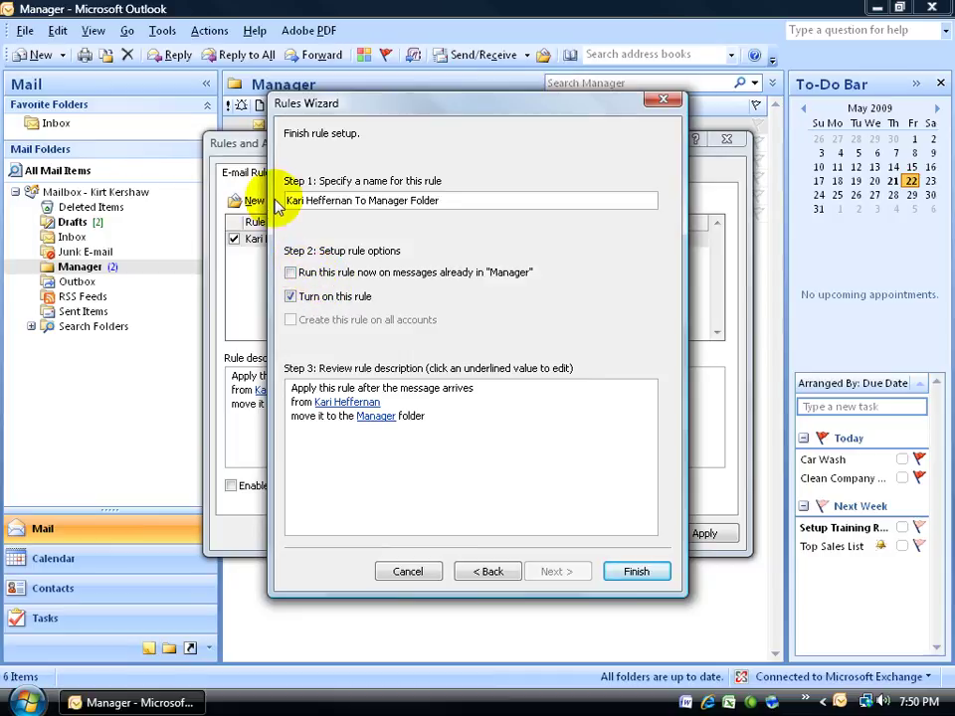
pyautogui.click(630, 573)
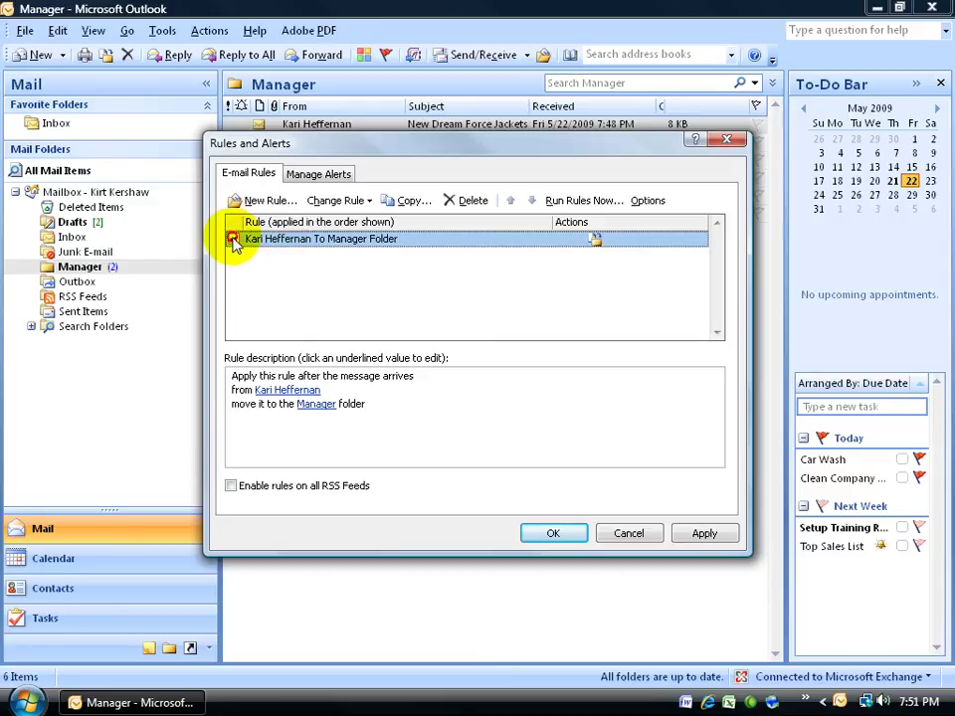
# Step: Turn off the renamed Manager folder rule in the rules list
pyautogui.click(233, 239)
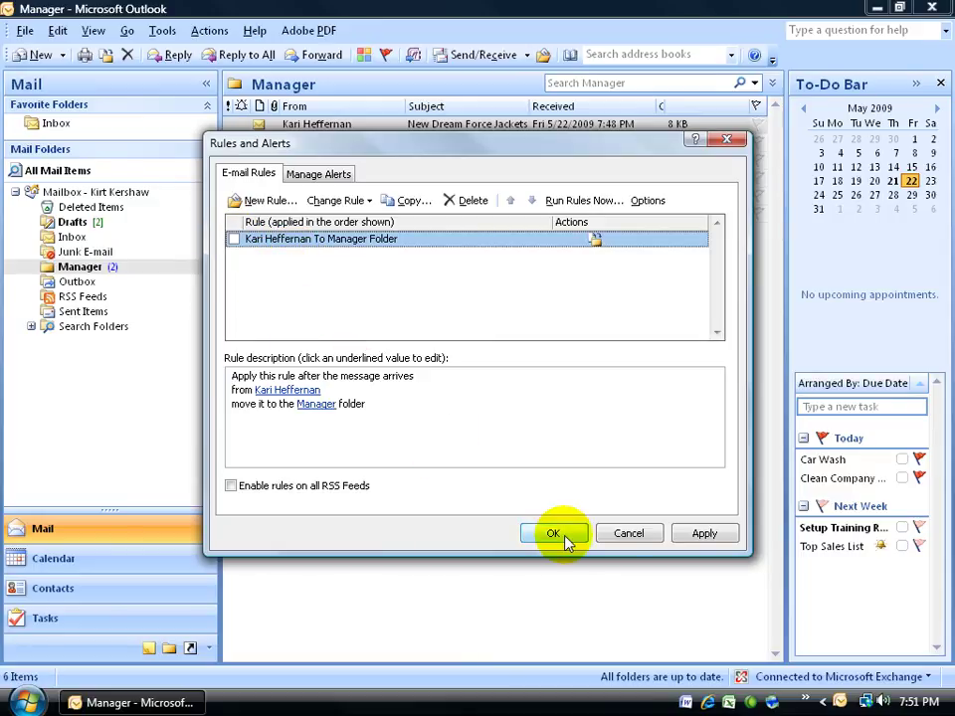